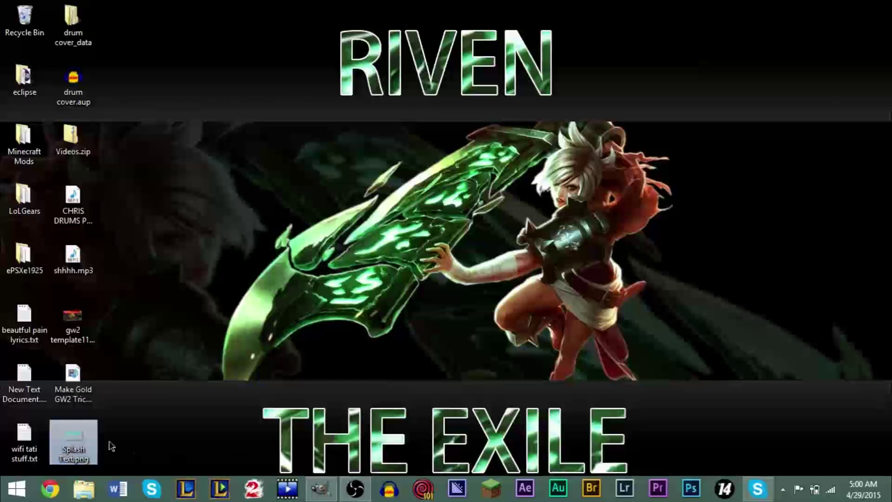
# Step: Open the Splash Text.png example, zoom in and pan across its SPLASH TEXT letters
pyautogui.doubleClick(80, 439)
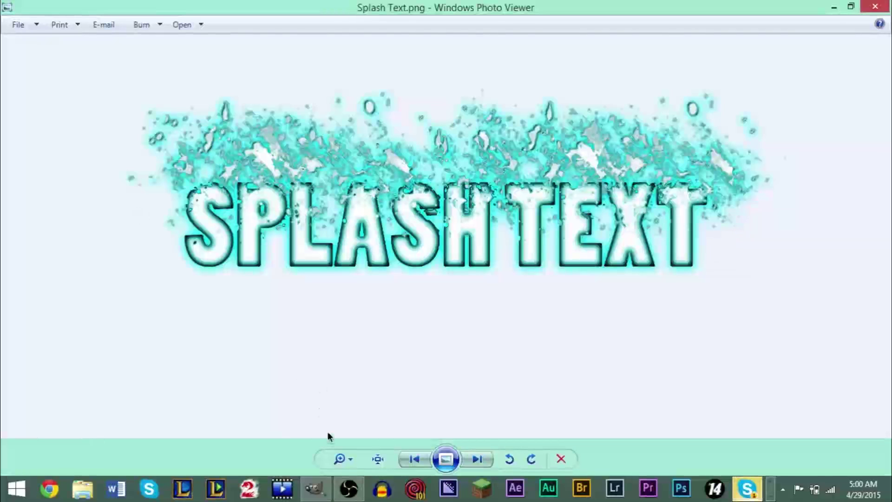
pyautogui.click(340, 459)
pyautogui.moveTo(348, 453); pyautogui.dragTo(355, 439)
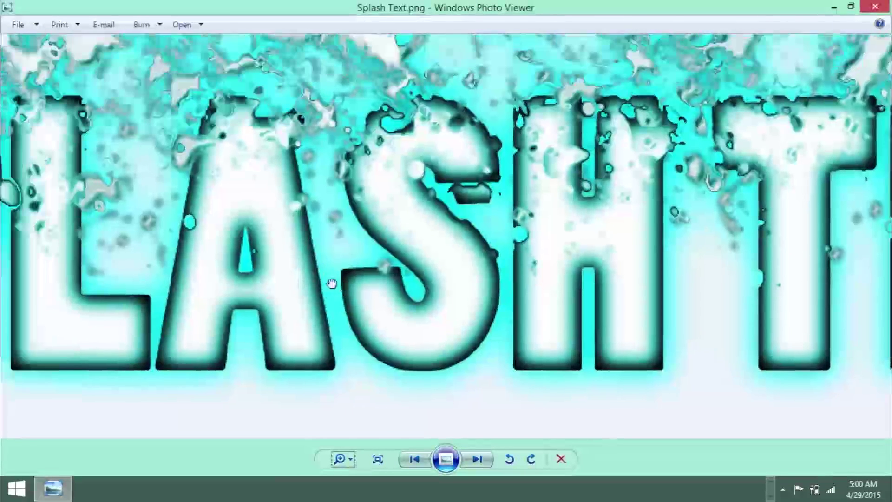
pyautogui.moveTo(331, 284); pyautogui.dragTo(431, 293)
pyautogui.moveTo(279, 260); pyautogui.dragTo(418, 280)
pyautogui.moveTo(298, 232)
pyautogui.mouseDown()
pyautogui.moveTo(406, 253)
pyautogui.moveTo(402, 241)
pyautogui.moveTo(422, 240)
pyautogui.mouseUp()
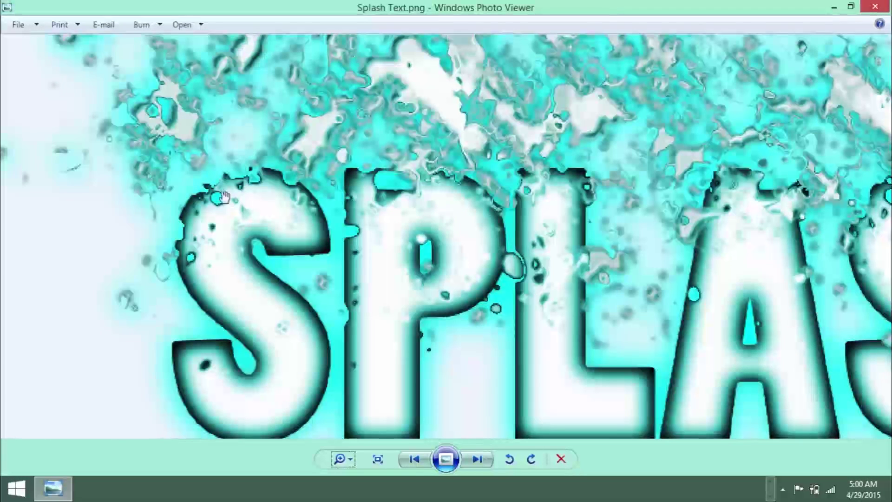
pyautogui.moveTo(408, 170); pyautogui.dragTo(309, 213)
pyautogui.moveTo(509, 263); pyautogui.dragTo(231, 233)
pyautogui.moveTo(614, 212); pyautogui.dragTo(153, 213)
pyautogui.moveTo(755, 218); pyautogui.dragTo(432, 204)
pyautogui.moveTo(687, 158); pyautogui.dragTo(834, 279)
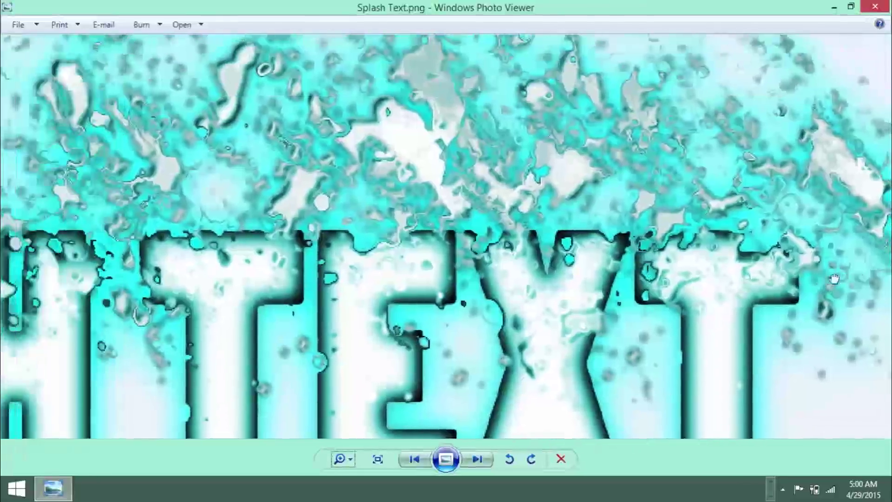
pyautogui.moveTo(697, 251); pyautogui.dragTo(831, 260)
pyautogui.moveTo(603, 241); pyautogui.dragTo(804, 246)
pyautogui.moveTo(558, 241); pyautogui.dragTo(757, 242)
pyautogui.moveTo(307, 237); pyautogui.dragTo(766, 390)
pyautogui.moveTo(836, 408); pyautogui.dragTo(176, 271)
pyautogui.click(347, 460)
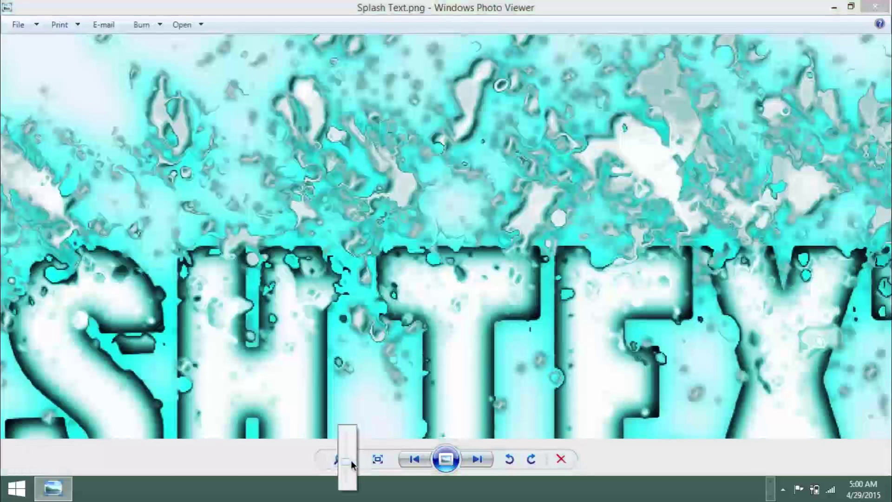
pyautogui.moveTo(350, 460); pyautogui.dragTo(350, 485)
pyautogui.click(875, 6)
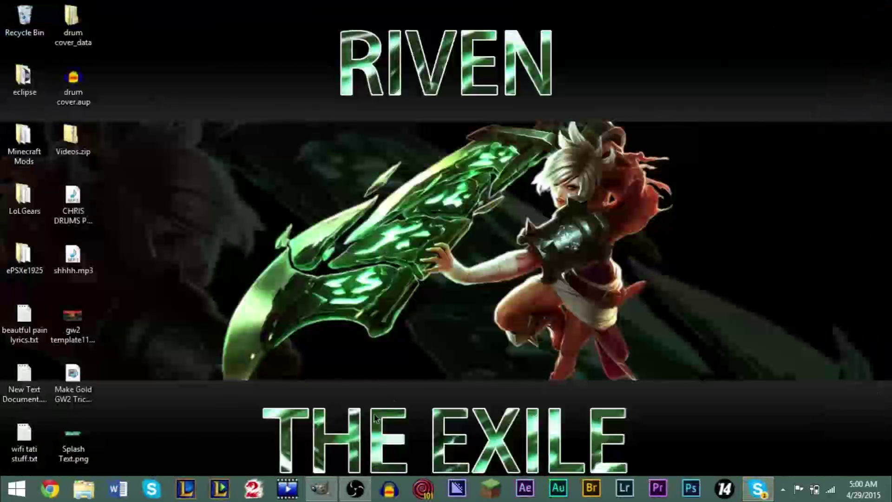
# Step: Back in GIMP, create a new blank white 1920×1080 px image
pyautogui.hotkey('alt', 'Tab')
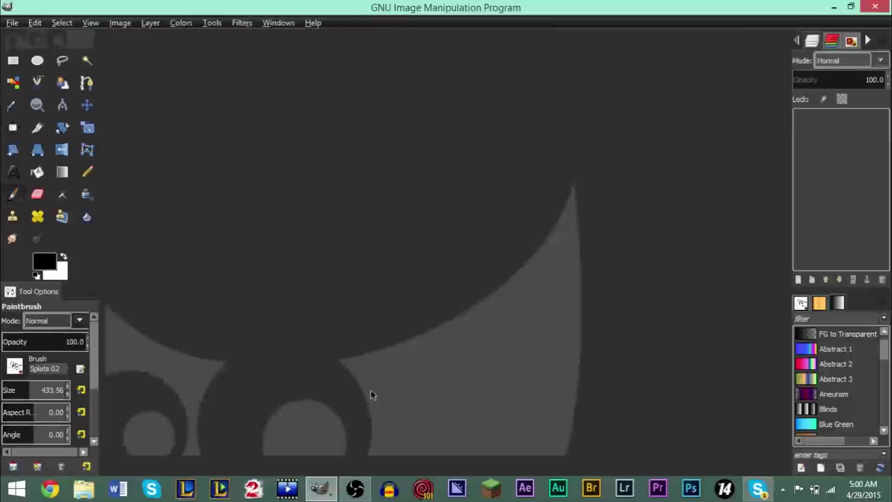
pyautogui.click(12, 22)
pyautogui.click(24, 39)
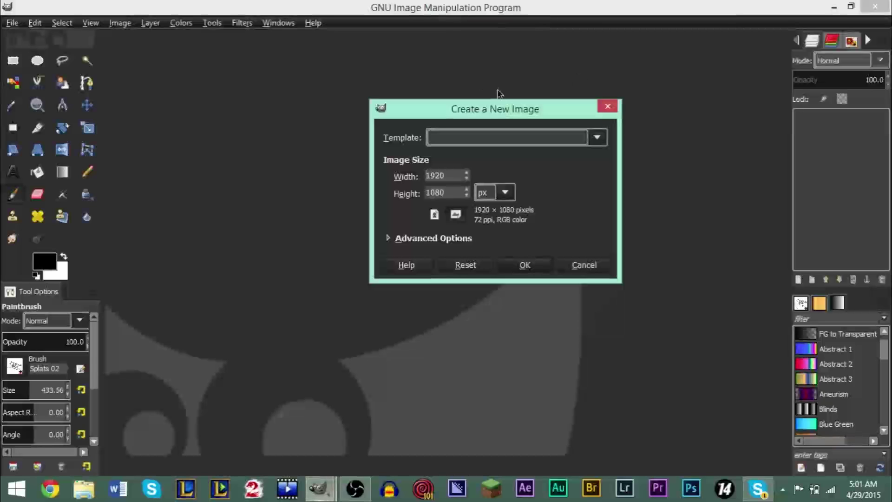
pyautogui.moveTo(487, 110); pyautogui.dragTo(413, 109)
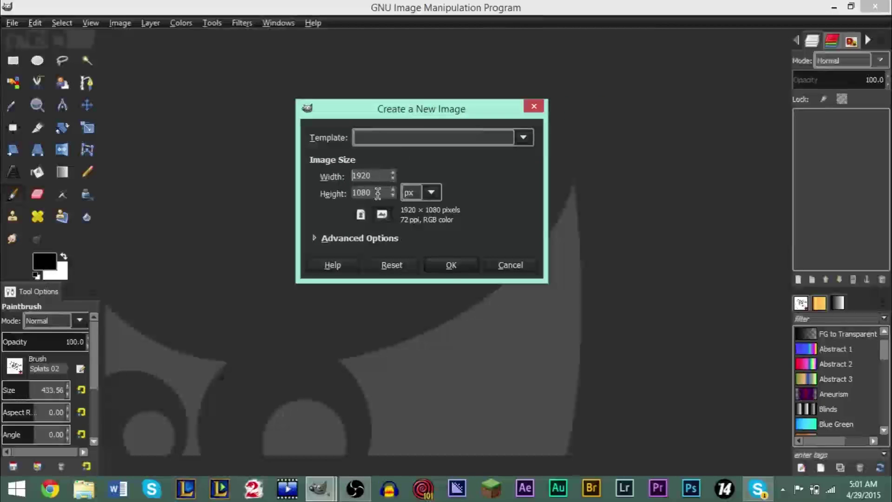
pyautogui.click(449, 266)
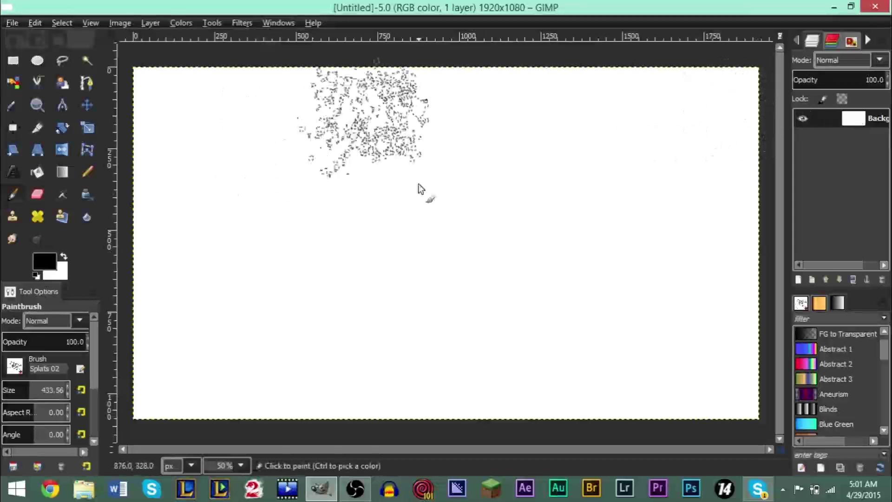
# Step: Type 'YouTube' in Poplar Std Bold at 300 px on the canvas's left side
pyautogui.click(14, 174)
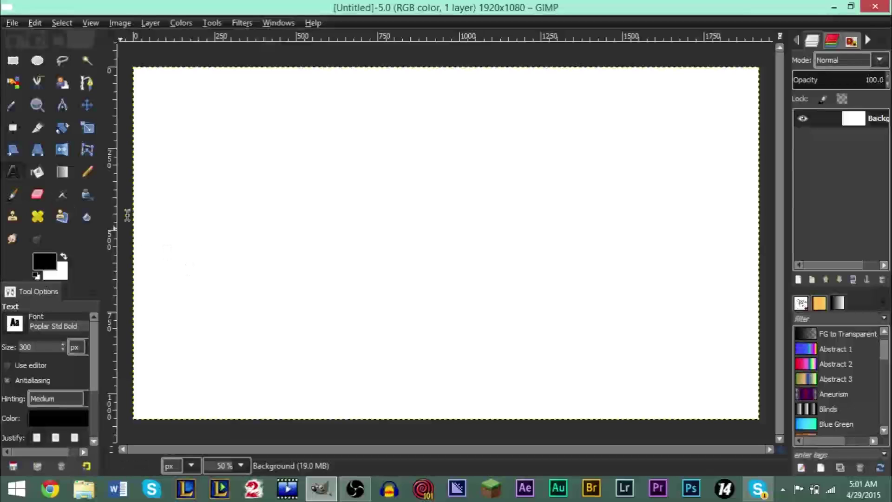
pyautogui.click(189, 225)
pyautogui.write('You')
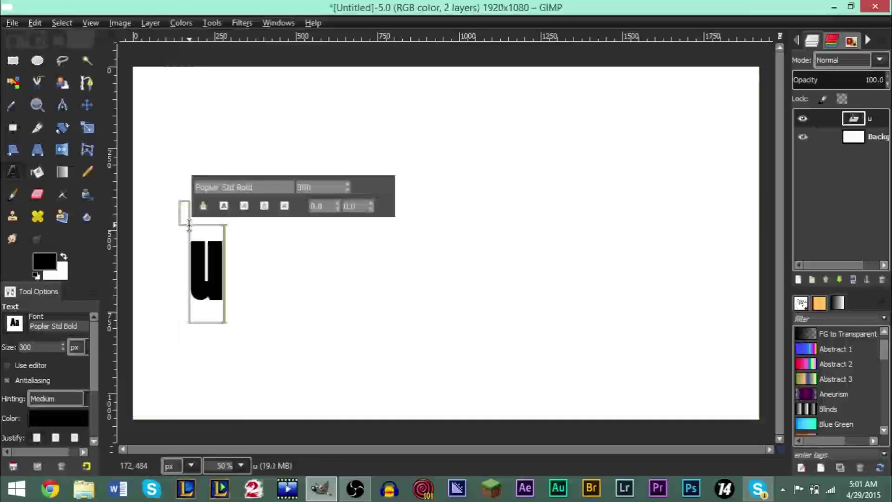
pyautogui.write('Tube')
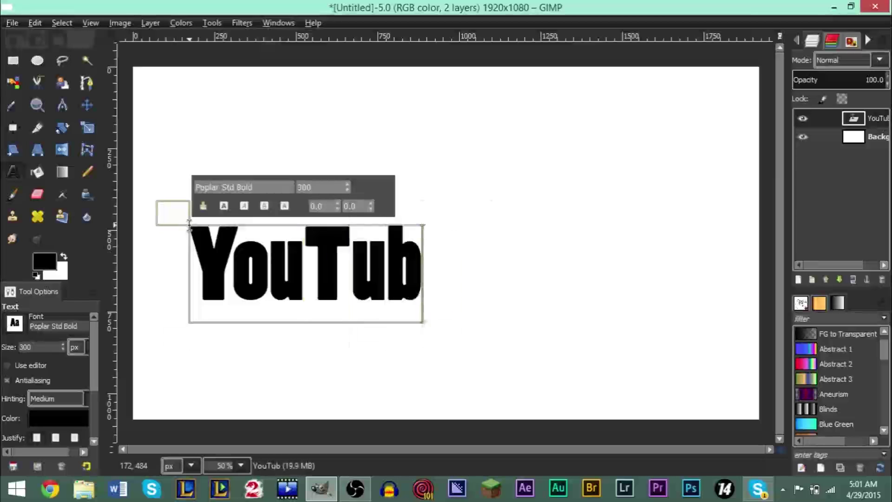
pyautogui.click(37, 127)
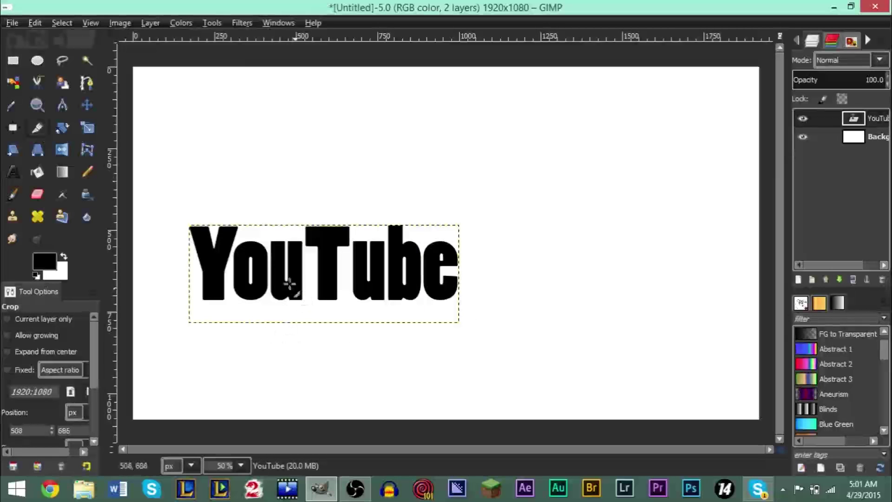
pyautogui.click(15, 132)
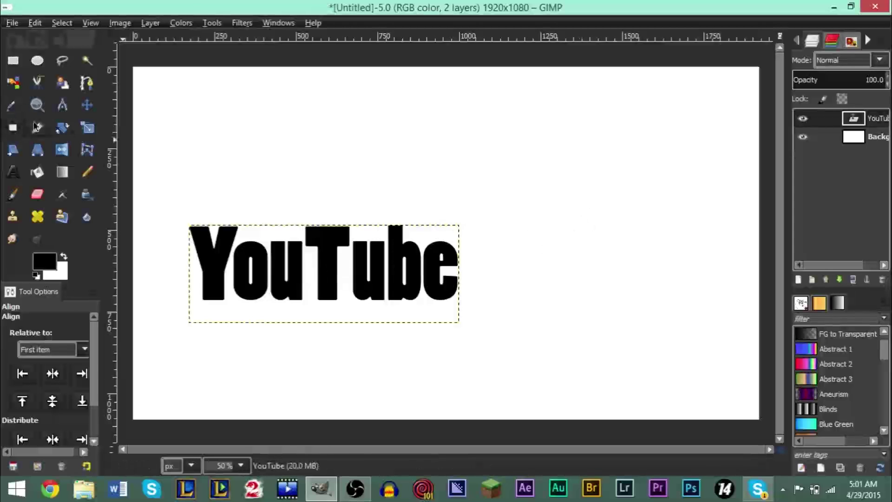
# Step: Align the YouTube text layer to the centre and middle of the 1920×1080 canvas
pyautogui.click(327, 290)
pyautogui.click(58, 371)
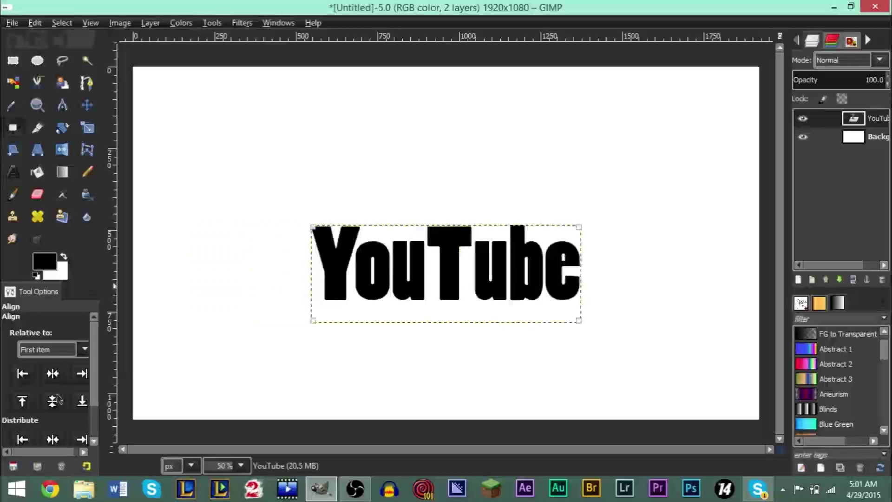
pyautogui.click(55, 403)
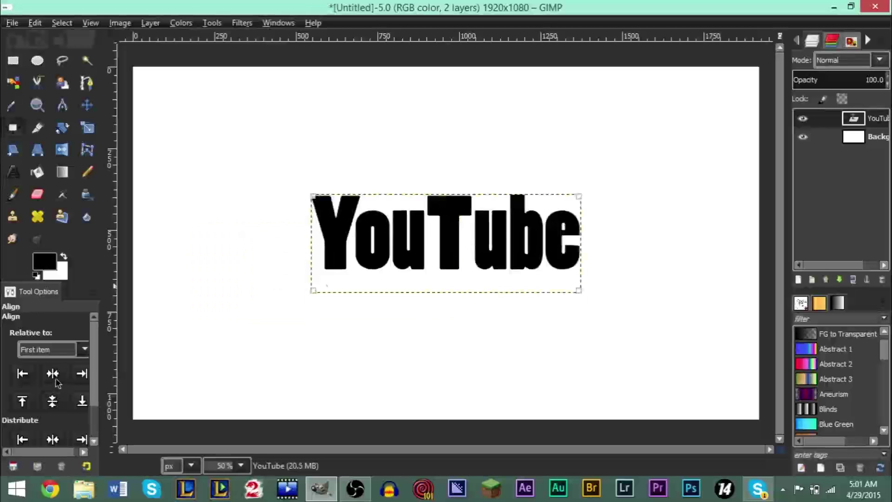
# Step: Expand the YouTube layer to image size and add a new transparent layer above it
pyautogui.rightClick(850, 130)
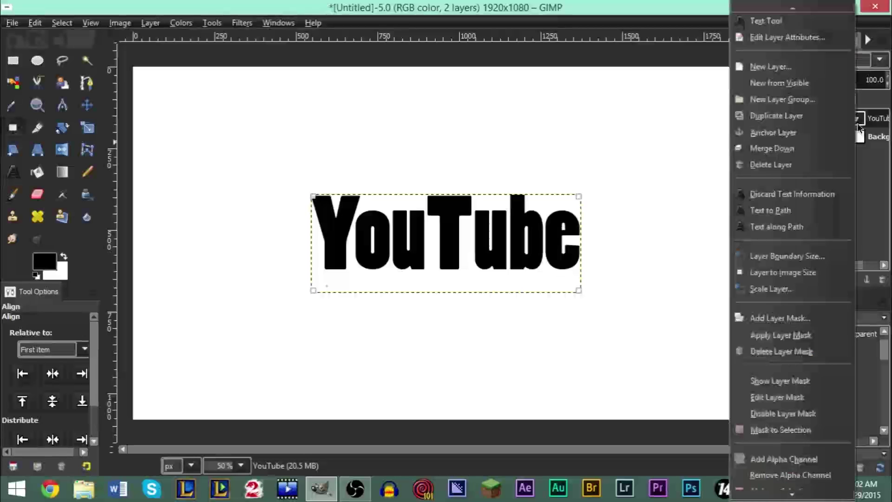
pyautogui.click(771, 273)
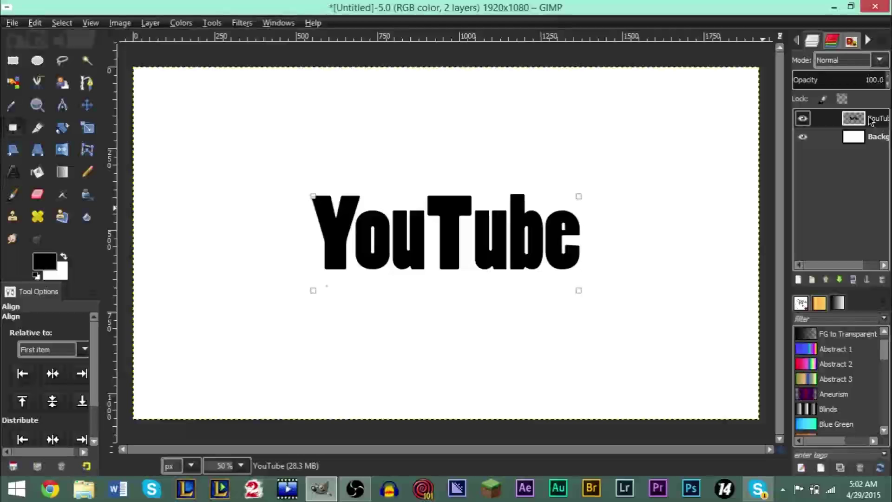
pyautogui.click(798, 279)
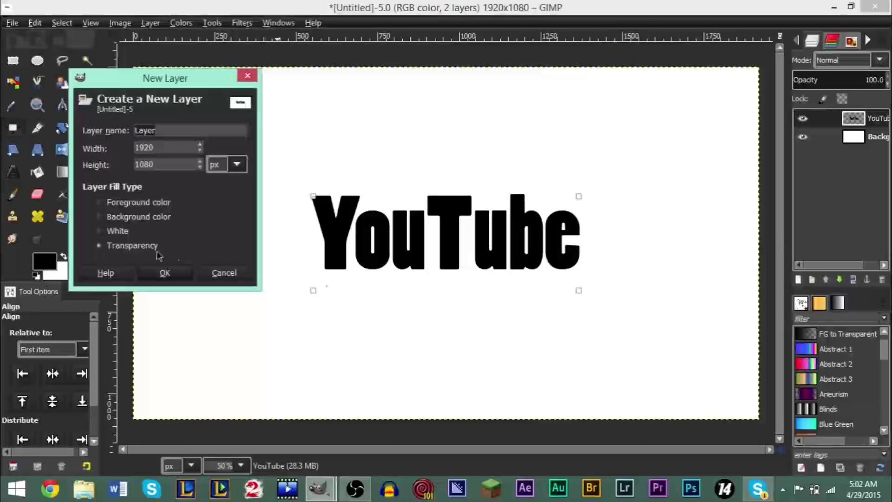
pyautogui.click(164, 273)
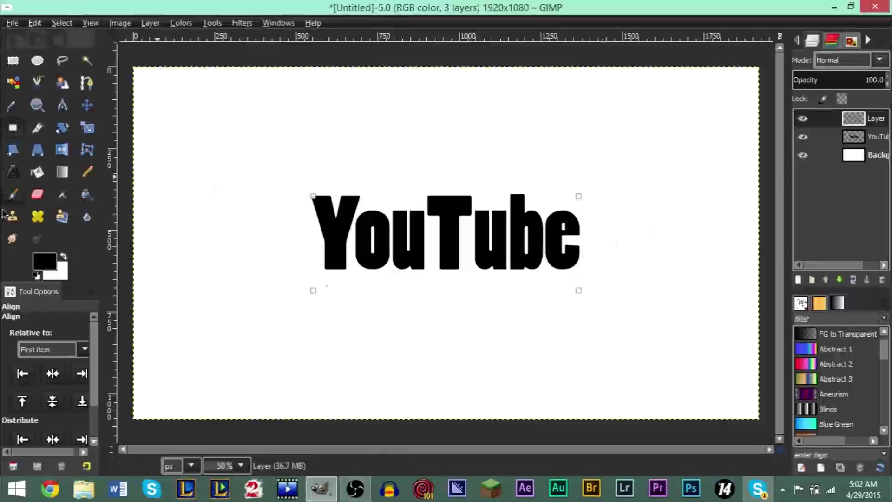
pyautogui.click(15, 197)
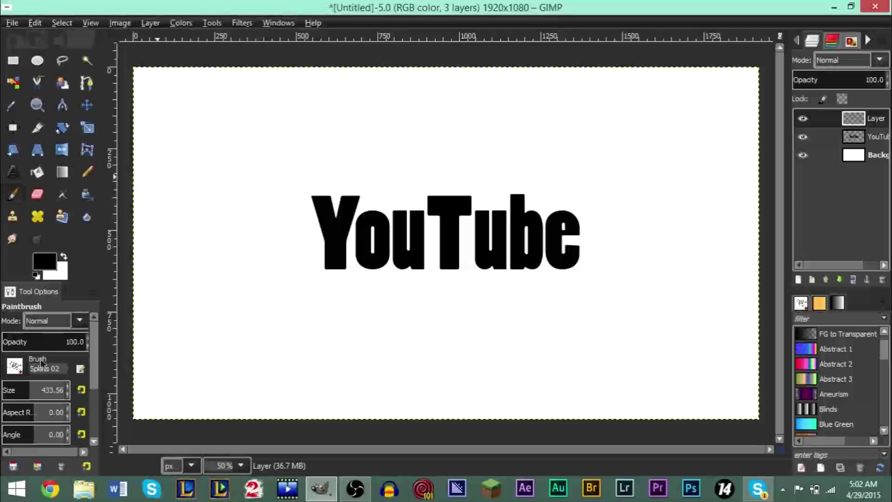
# Step: Choose the Splats 02 brush for the Paintbrush
pyautogui.click(18, 368)
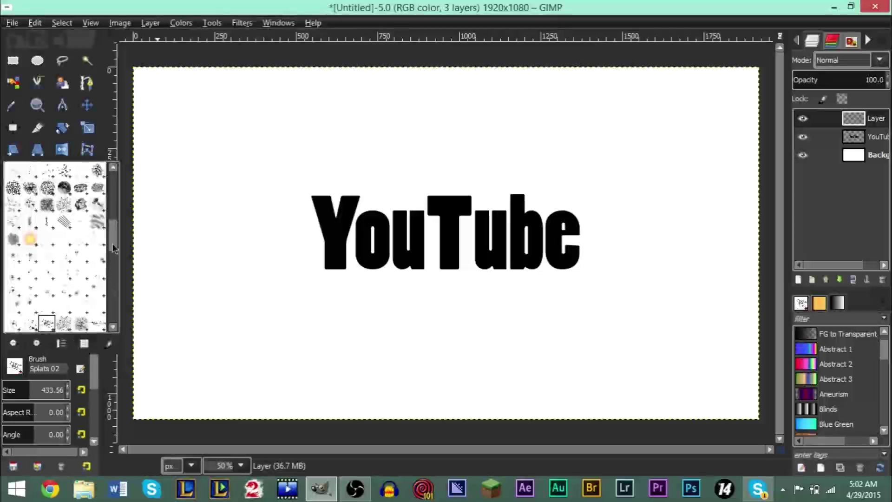
pyautogui.scroll(-5, 114, 247)
pyautogui.click(54, 367)
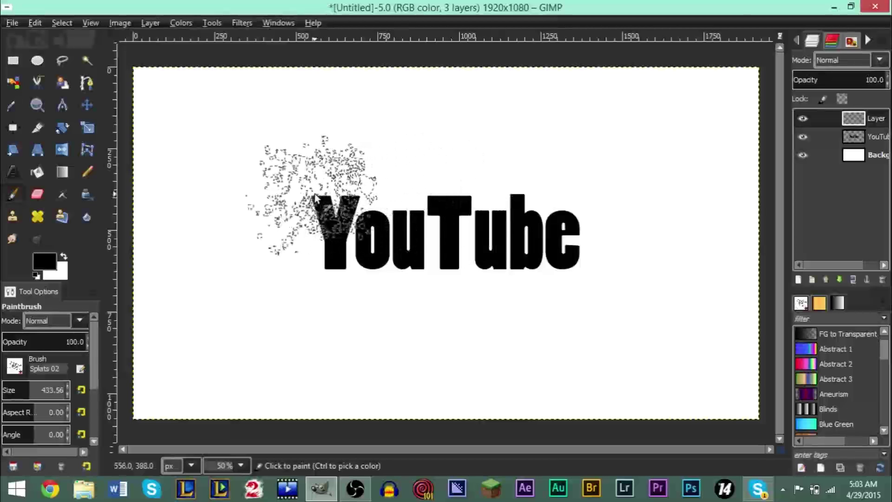
# Step: Paint black splats along the top and left of the YouTube text
pyautogui.moveTo(313, 194); pyautogui.dragTo(599, 199)
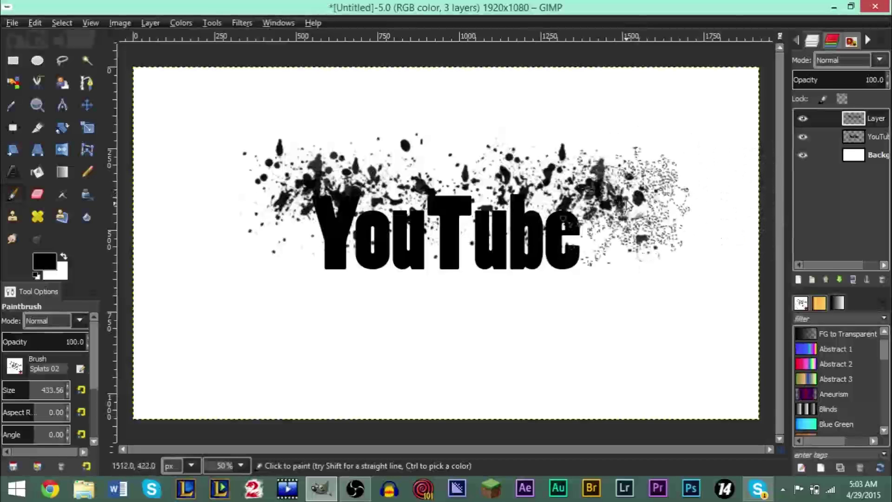
pyautogui.hotkey('ctrl', 'z')
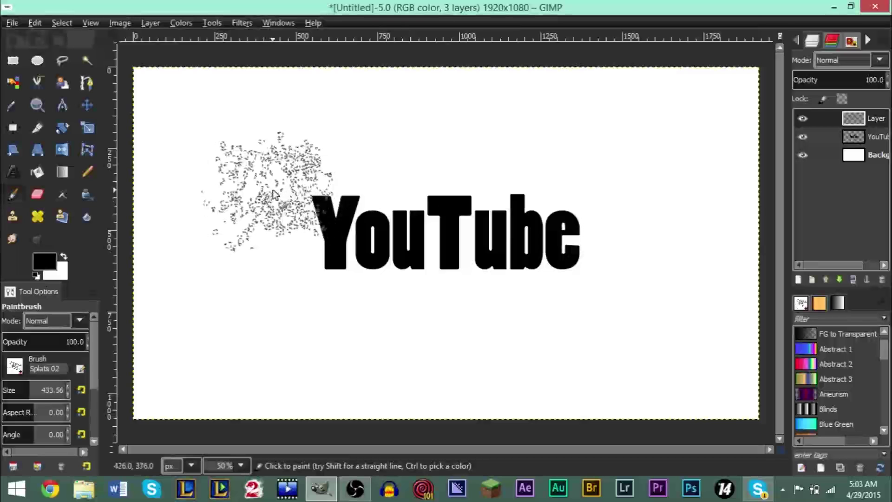
pyautogui.moveTo(291, 188); pyautogui.dragTo(300, 189)
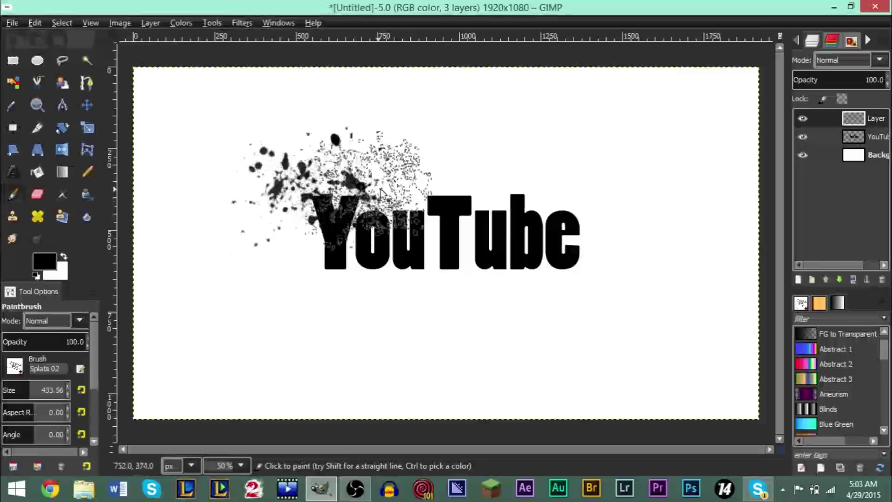
pyautogui.moveTo(381, 192); pyautogui.dragTo(584, 192)
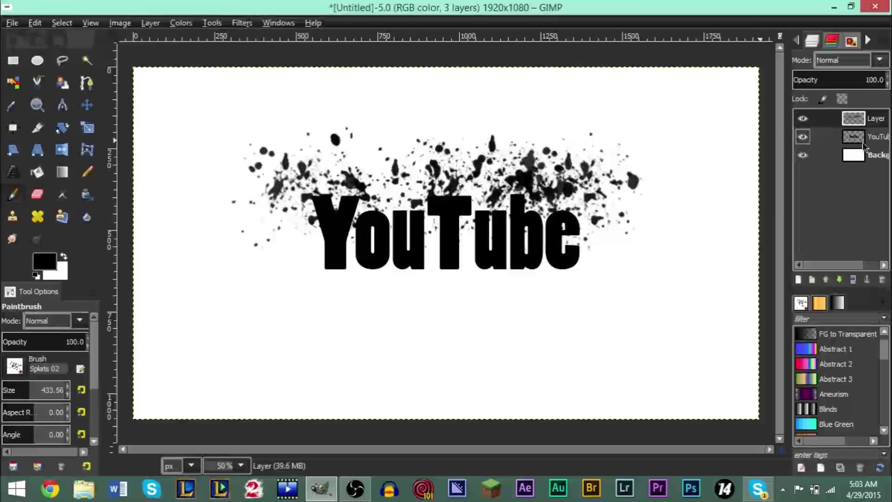
# Step: Copy the YouTube text layer's pixels, then reselect the top splat layer
pyautogui.click(859, 139)
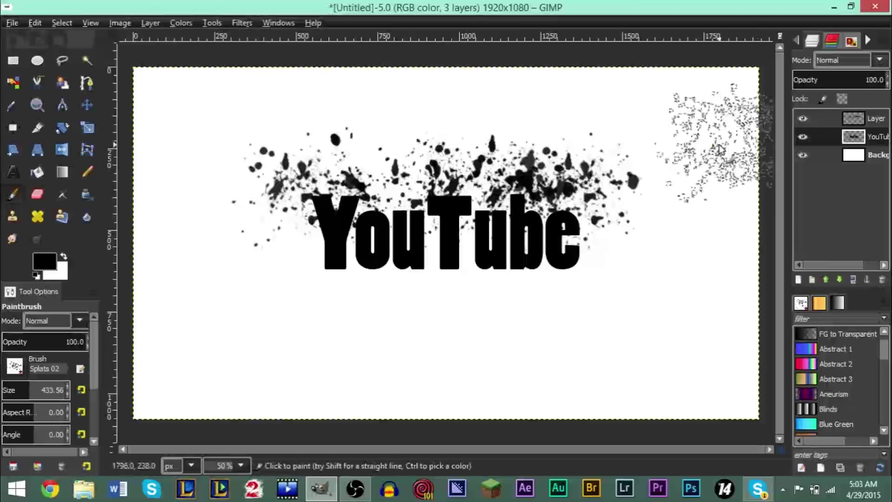
pyautogui.click(33, 23)
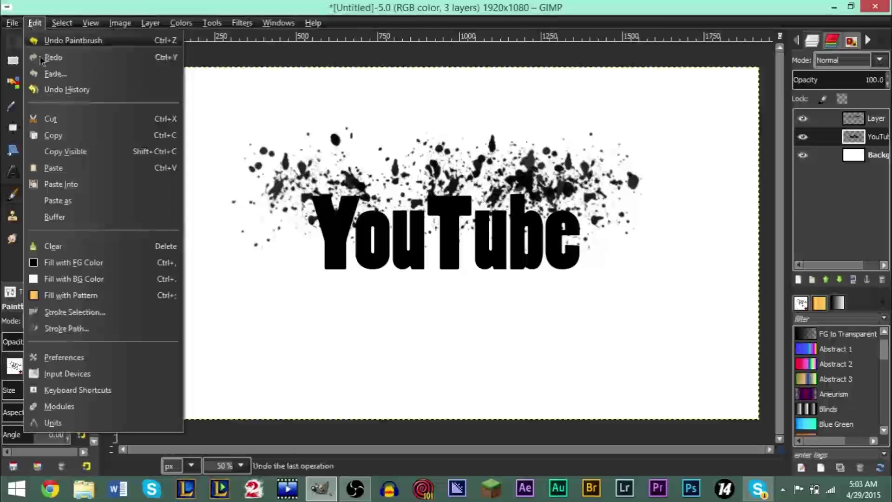
pyautogui.click(66, 133)
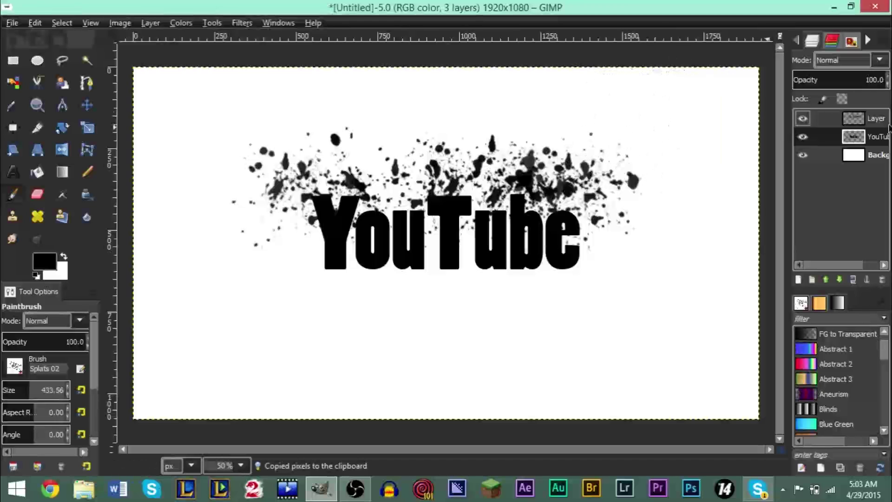
pyautogui.click(857, 120)
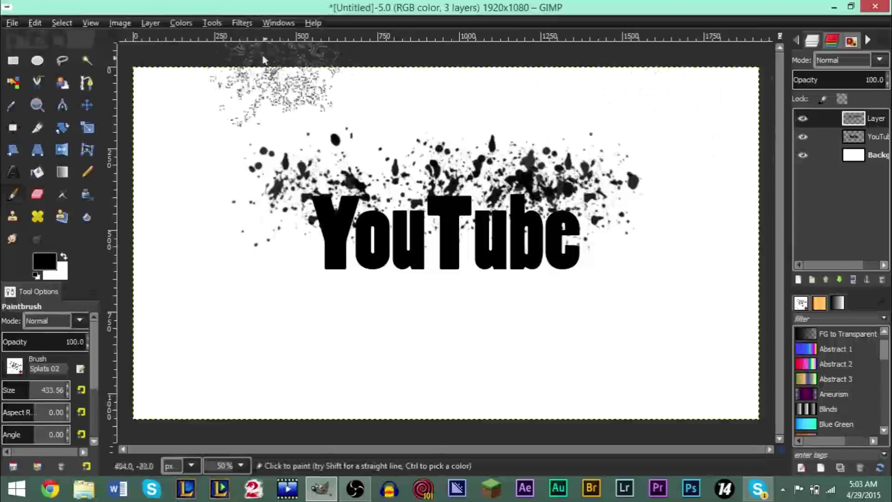
# Step: Apply Alpha to Logo > Chrome to the splatter with Offsets 10
pyautogui.click(243, 26)
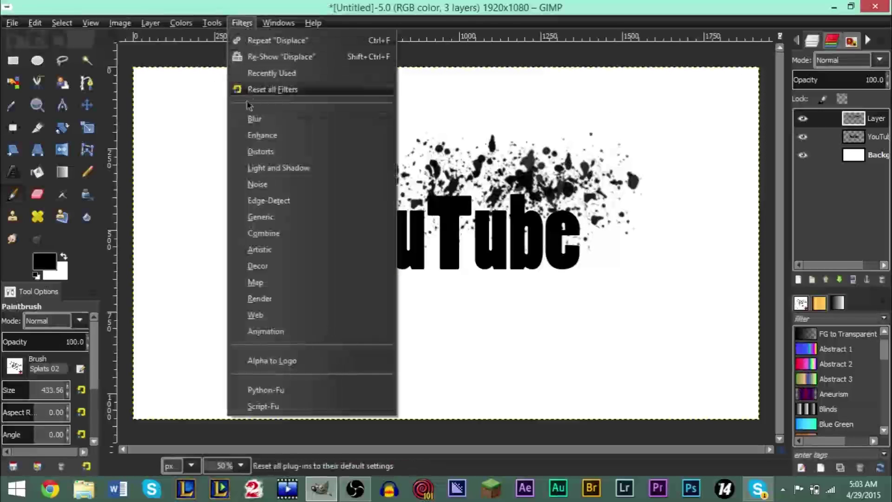
pyautogui.moveTo(288, 361)
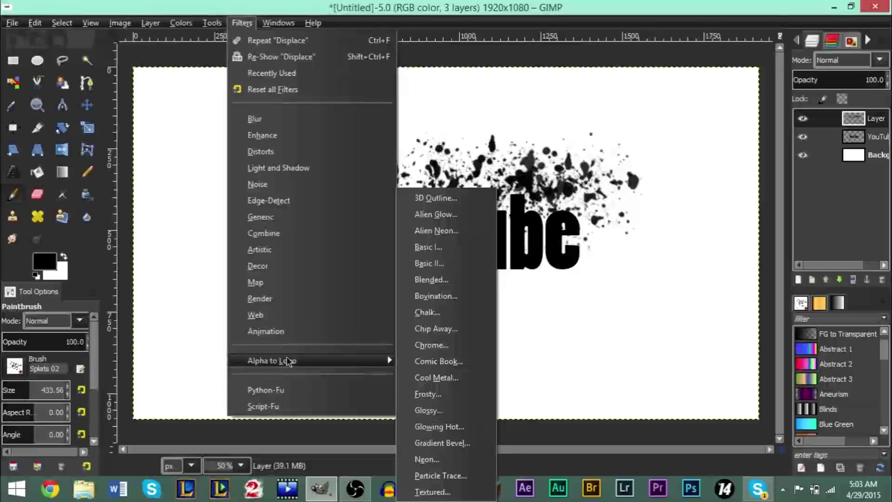
pyautogui.click(434, 345)
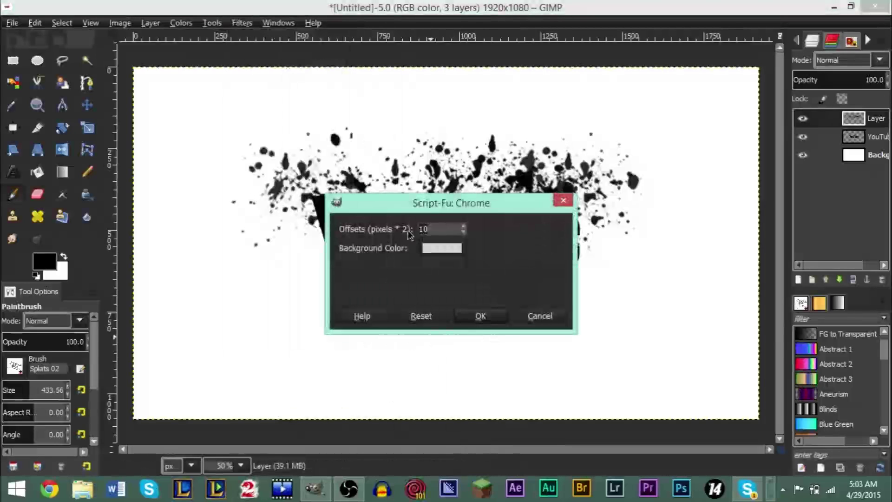
pyautogui.click(483, 317)
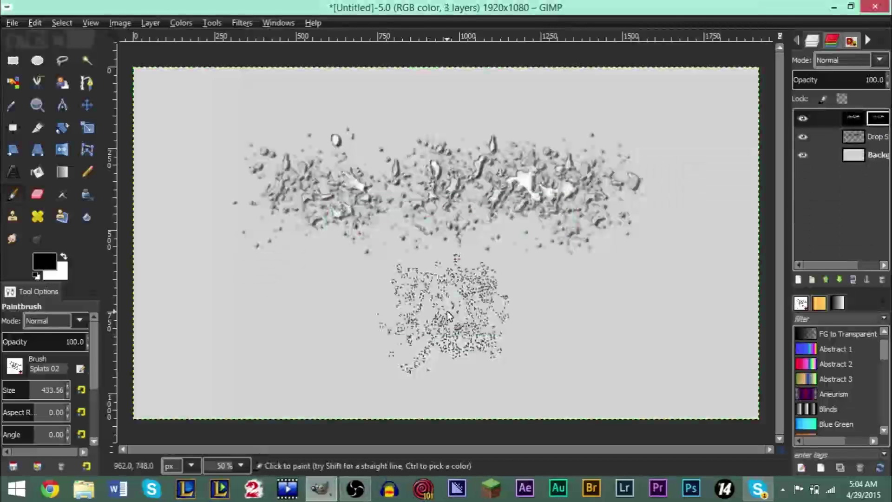
# Step: Add a new transparent layer and paste the copied YouTube text over the chrome
pyautogui.click(798, 279)
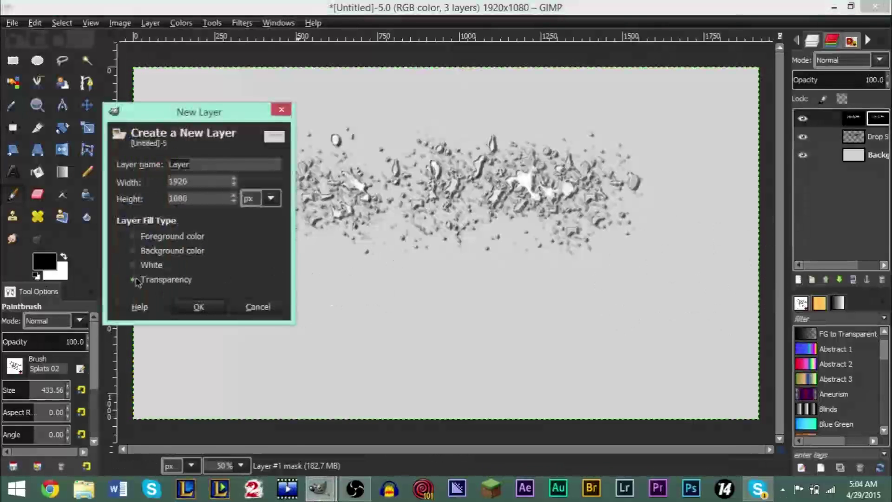
pyautogui.click(212, 306)
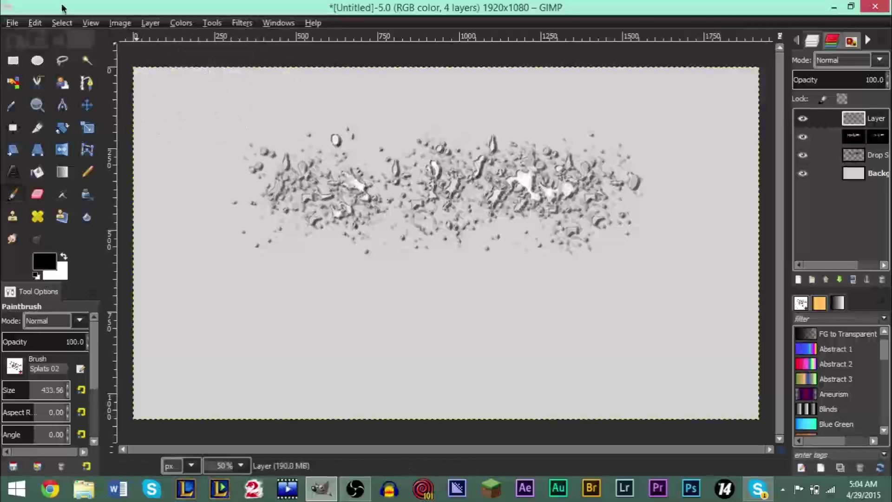
pyautogui.click(34, 24)
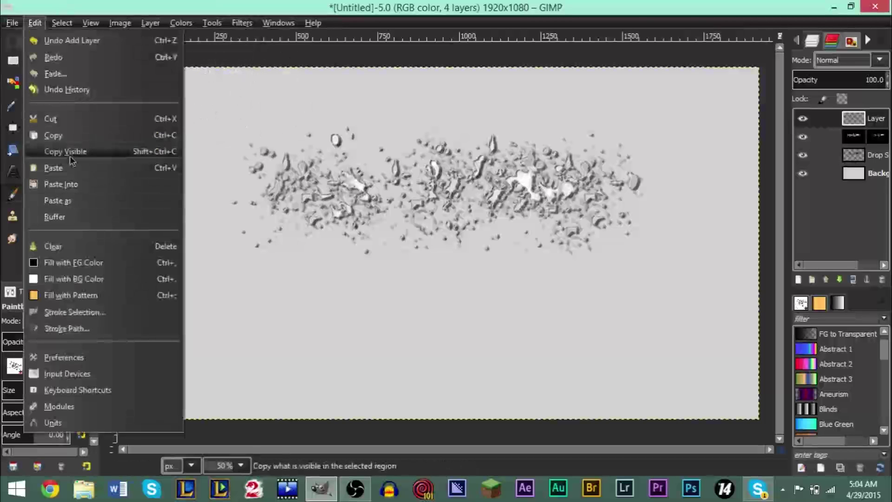
pyautogui.click(72, 173)
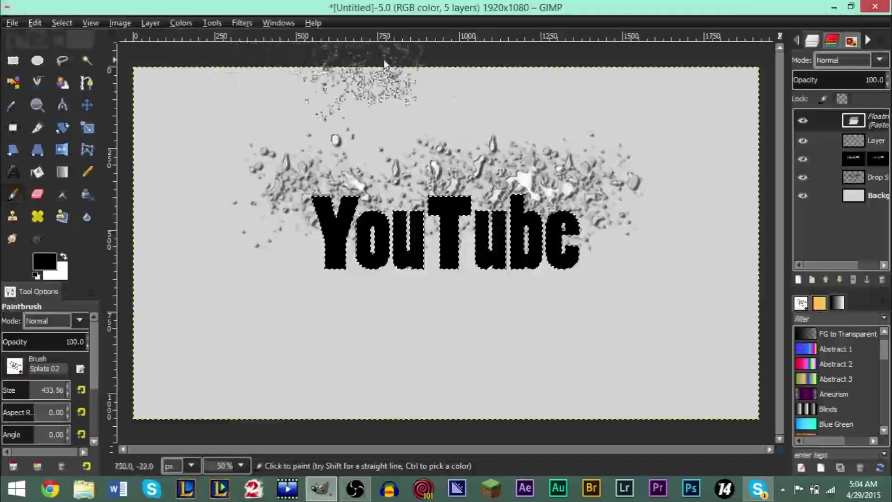
pyautogui.hotkey('alt', 's')
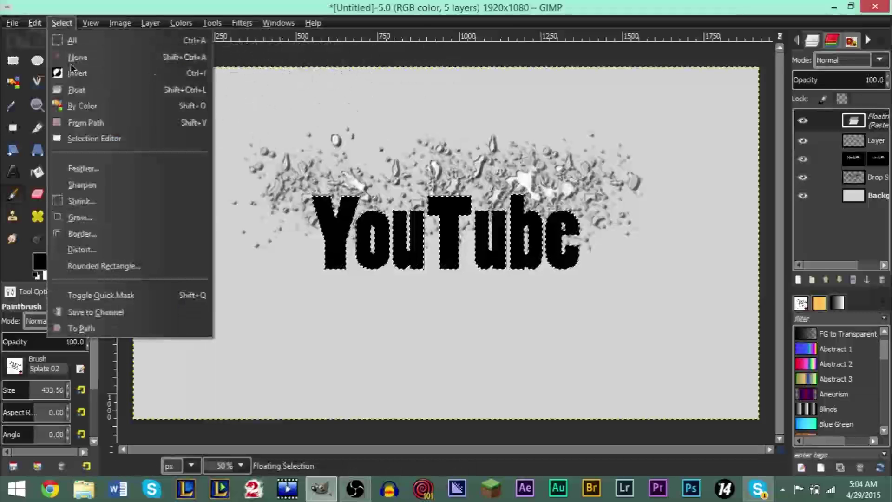
# Step: Anchor the pasted YouTube text and move its layer down one position
pyautogui.click(868, 121)
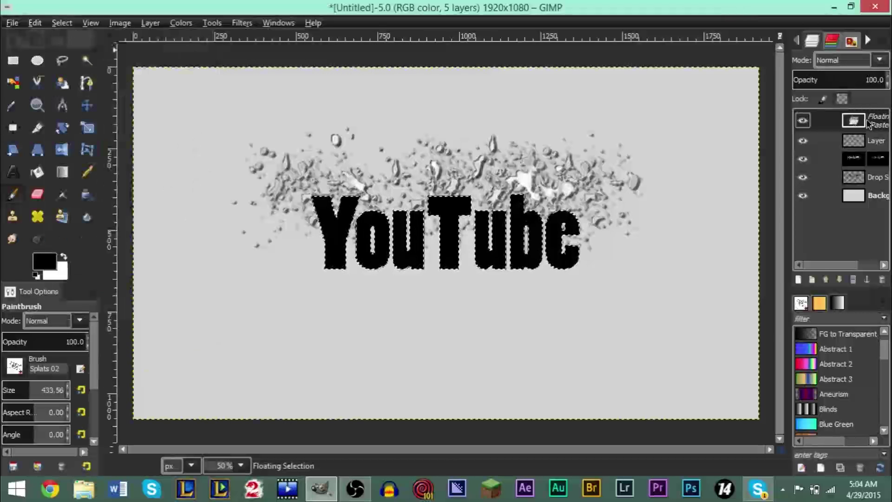
pyautogui.rightClick(867, 121)
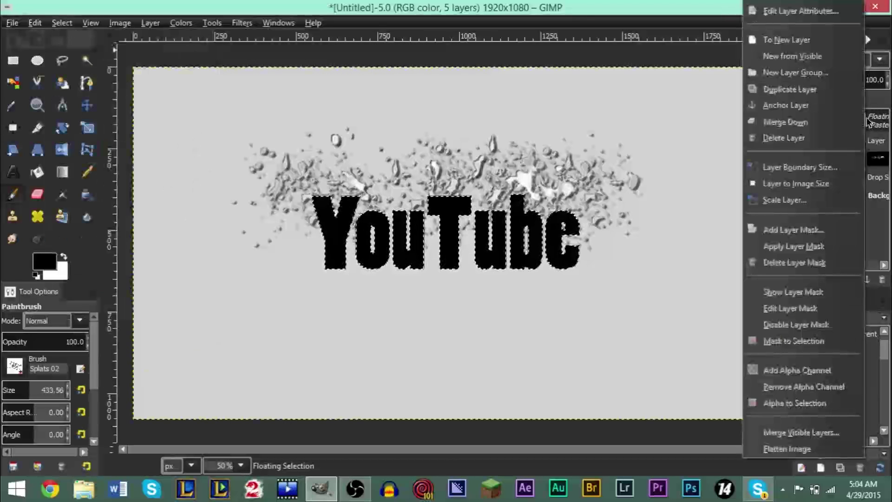
pyautogui.click(769, 106)
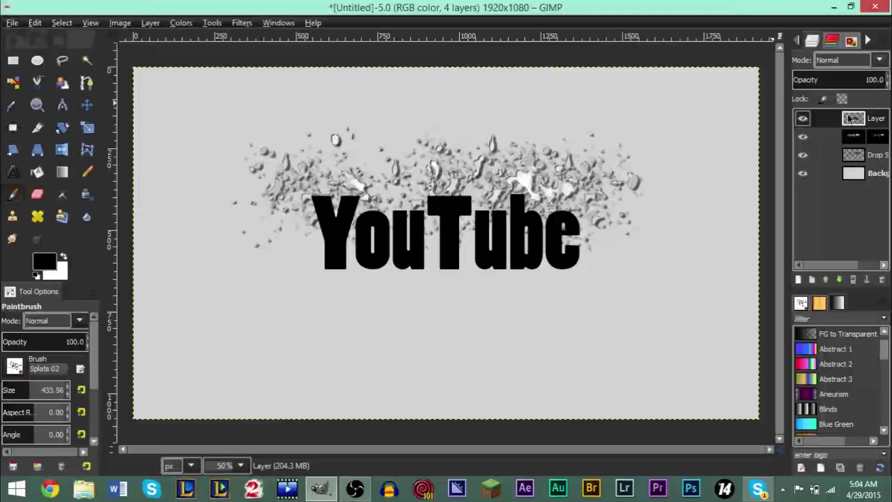
pyautogui.moveTo(849, 122); pyautogui.dragTo(853, 138)
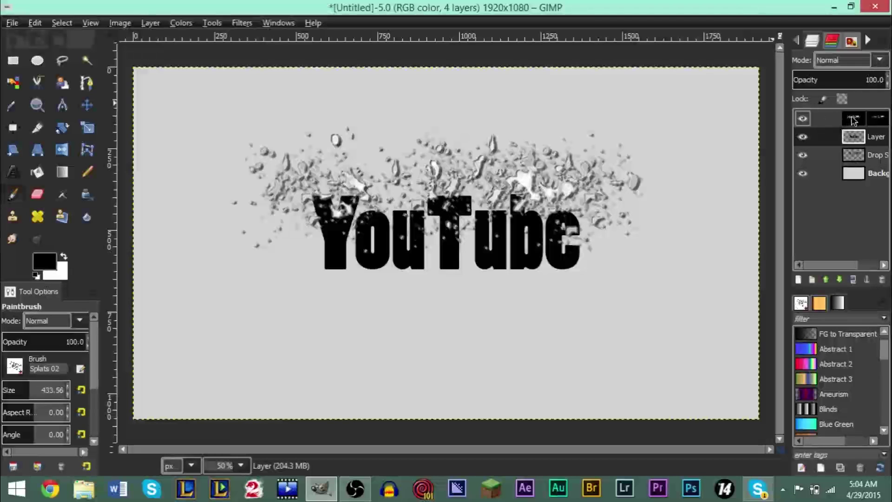
# Step: Delete the Drop Shadow layer, comparing the splatter with and without it
pyautogui.click(813, 156)
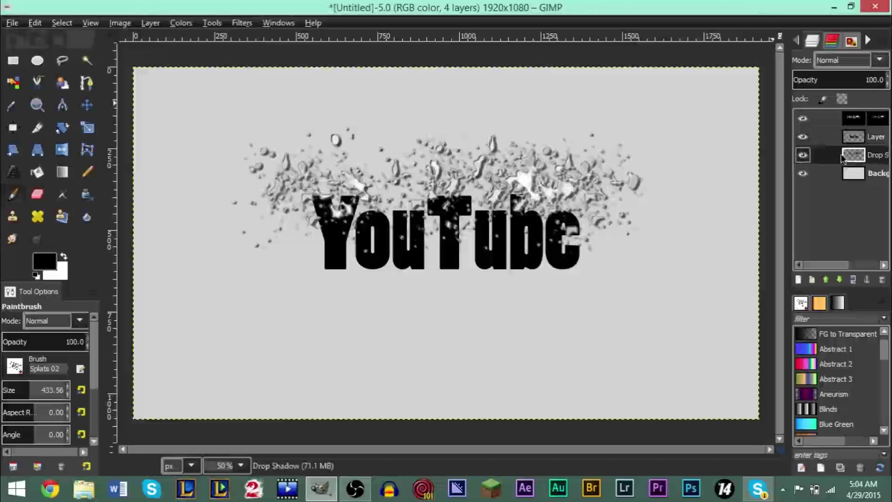
pyautogui.click(803, 155)
pyautogui.click(803, 155)
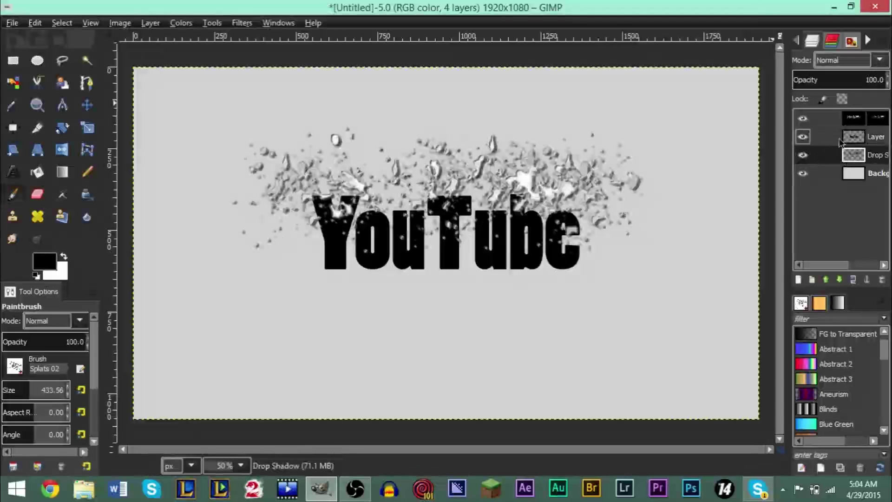
pyautogui.click(817, 119)
pyautogui.click(852, 160)
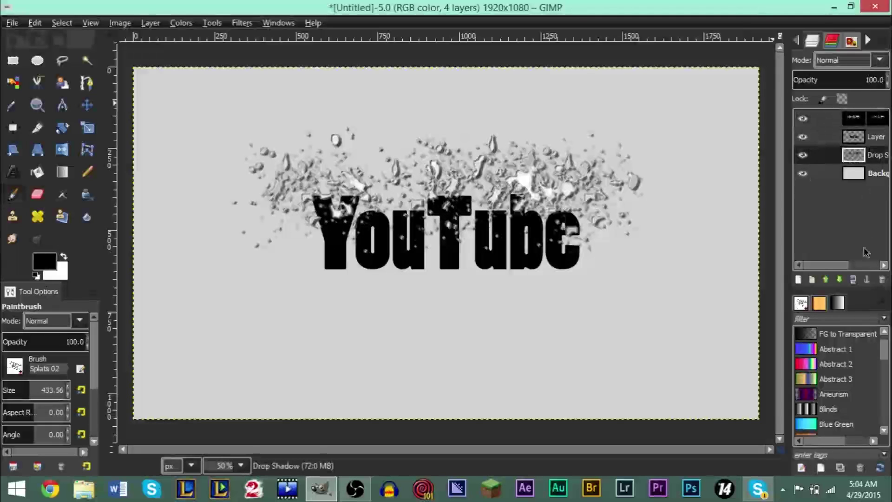
pyautogui.click(881, 279)
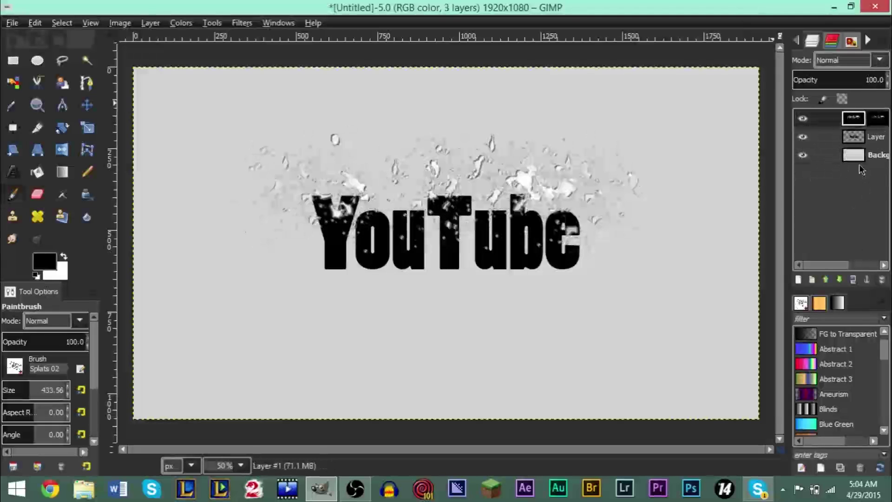
pyautogui.click(802, 136)
pyautogui.click(802, 137)
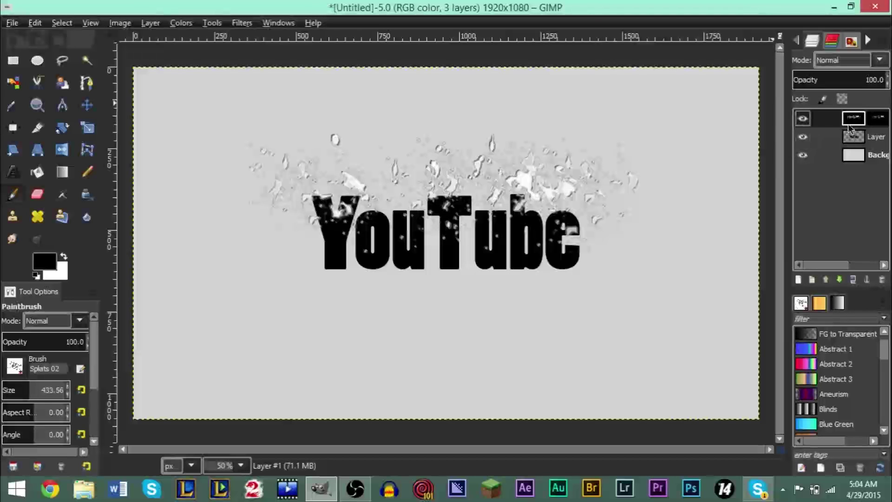
# Step: Toggle layer visibility to compare, leaving the top layer hidden
pyautogui.click(802, 119)
pyautogui.click(802, 119)
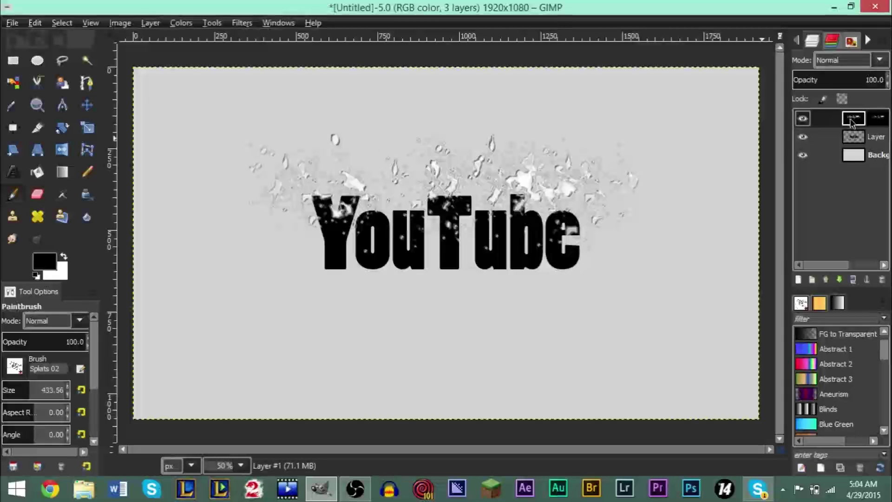
pyautogui.click(853, 137)
pyautogui.click(802, 137)
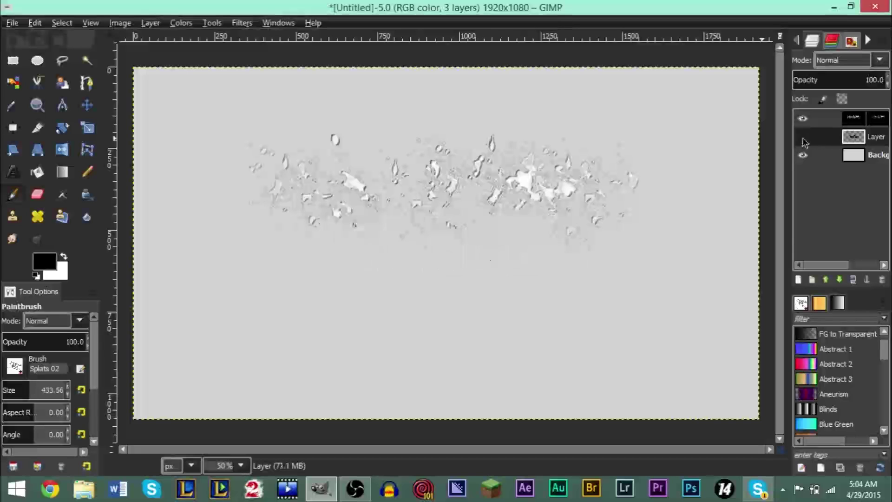
pyautogui.click(802, 136)
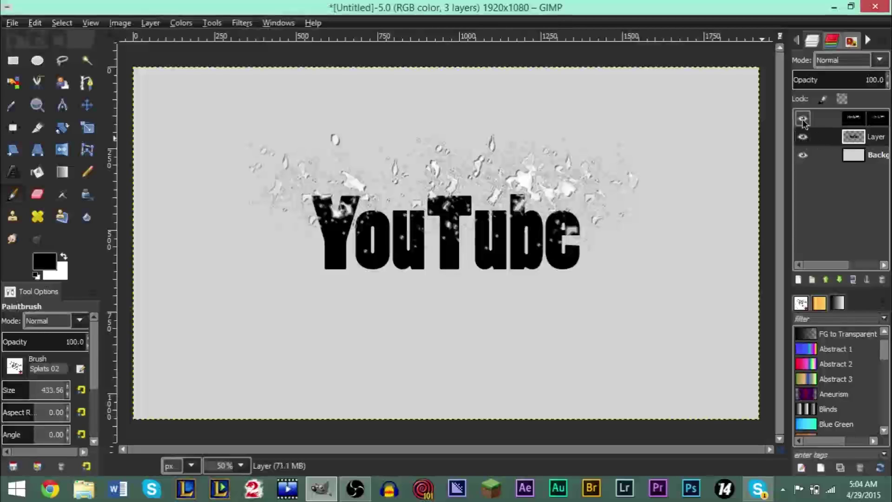
pyautogui.click(802, 118)
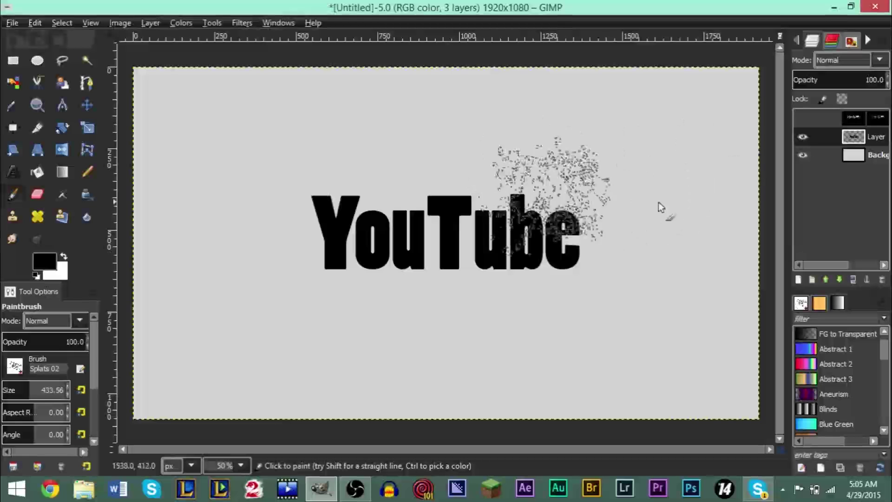
# Step: Select the text layer's letter shapes via Alpha to Selection and shrink it 4 px
pyautogui.rightClick(862, 147)
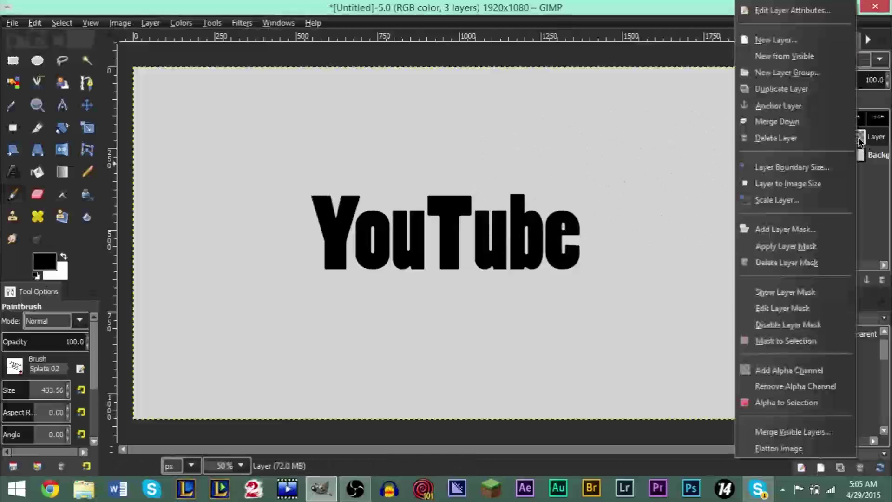
pyautogui.click(785, 403)
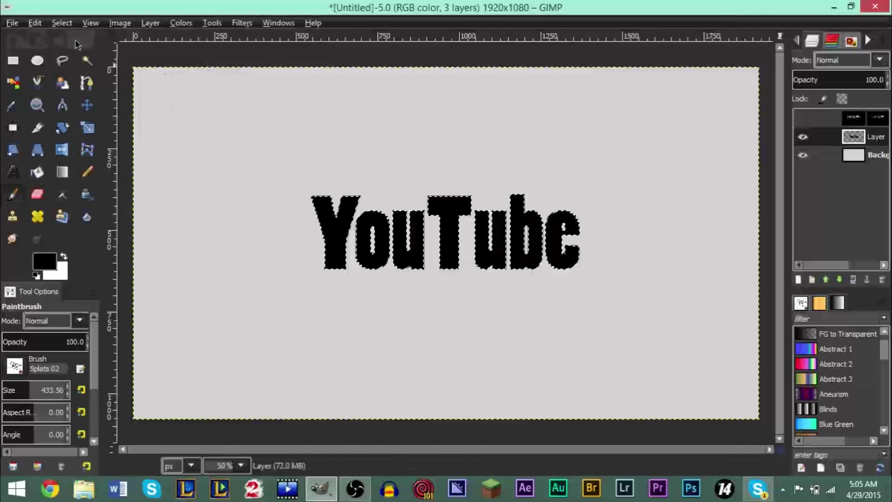
pyautogui.click(60, 23)
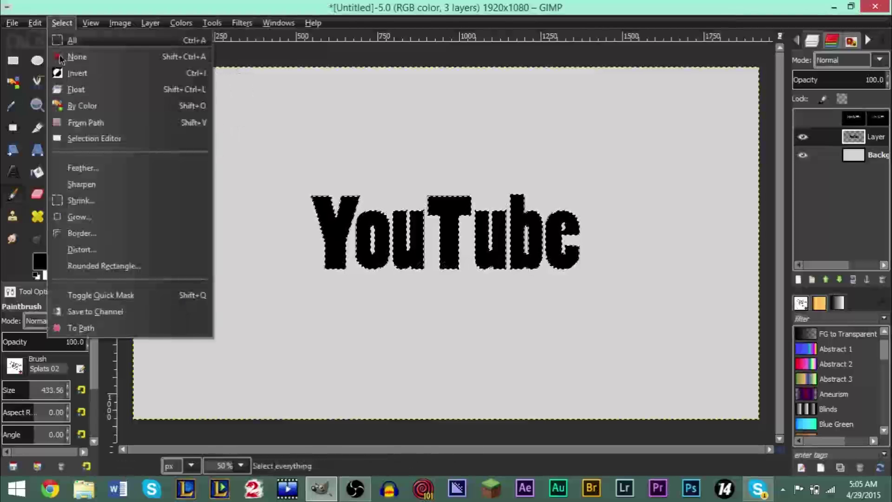
pyautogui.click(100, 202)
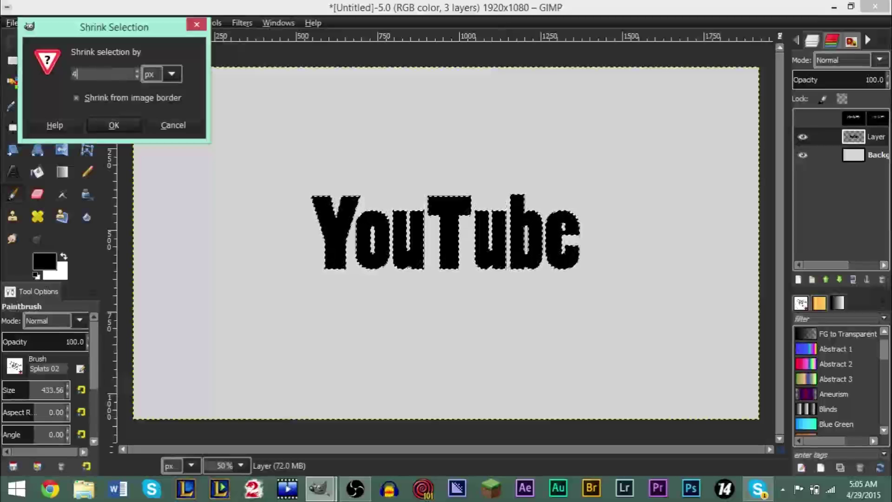
pyautogui.click(114, 126)
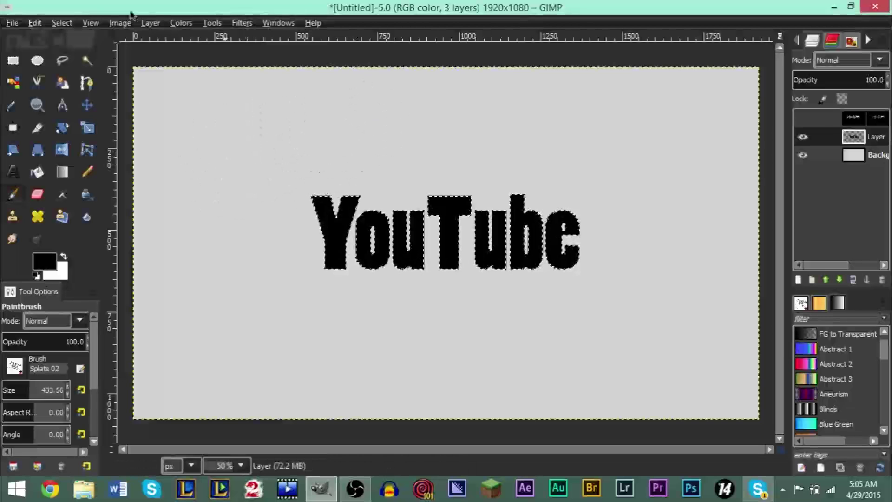
pyautogui.click(62, 23)
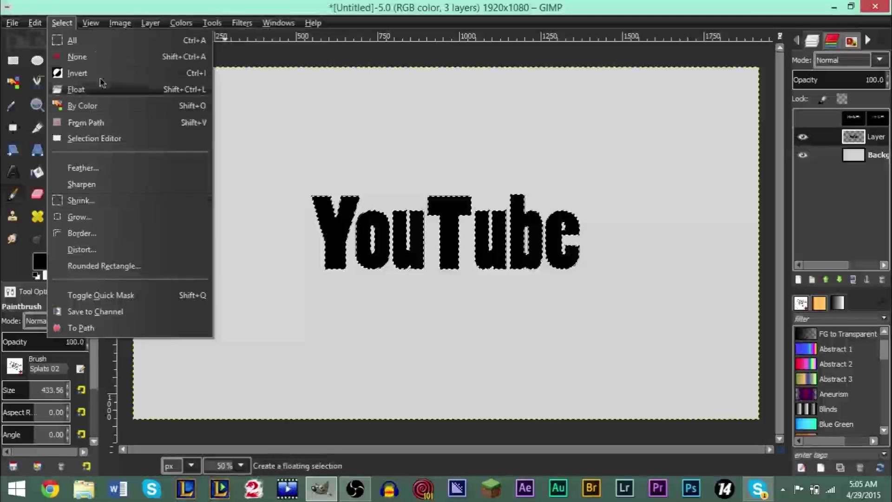
# Step: Shrink the letter selection a further 4 px and undo the stray splatter stroke
pyautogui.moveTo(30, 24)
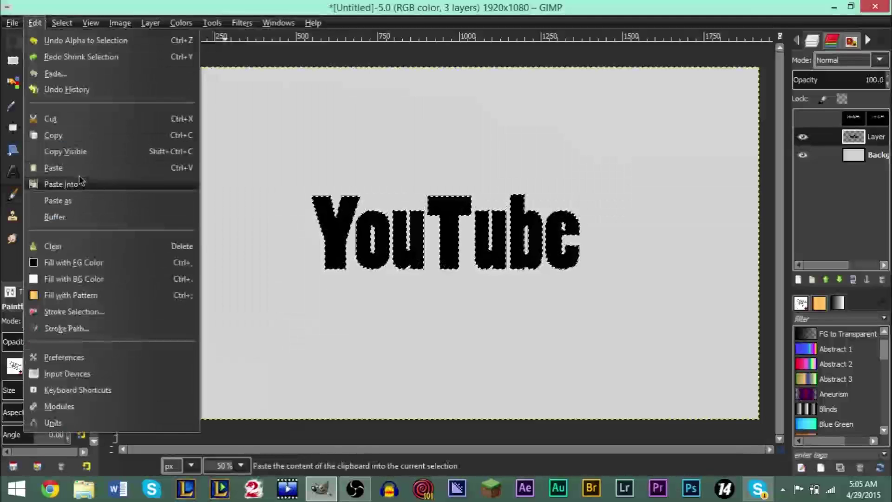
pyautogui.moveTo(73, 24)
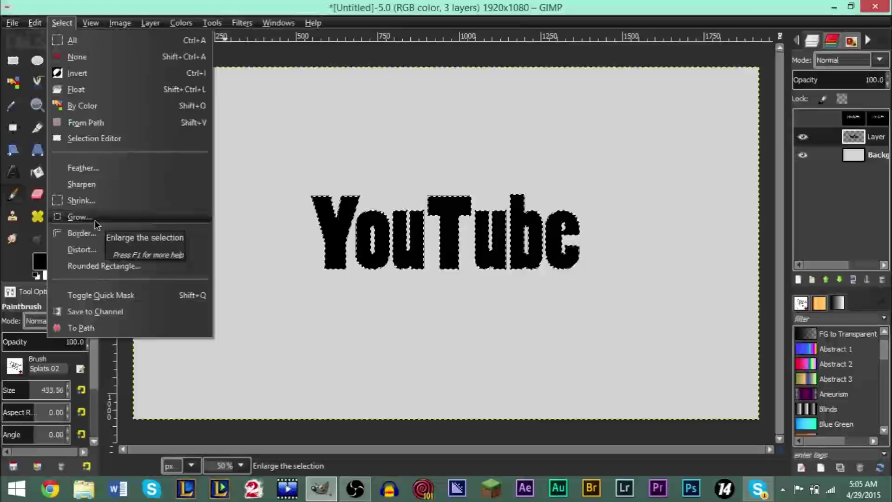
pyautogui.click(104, 201)
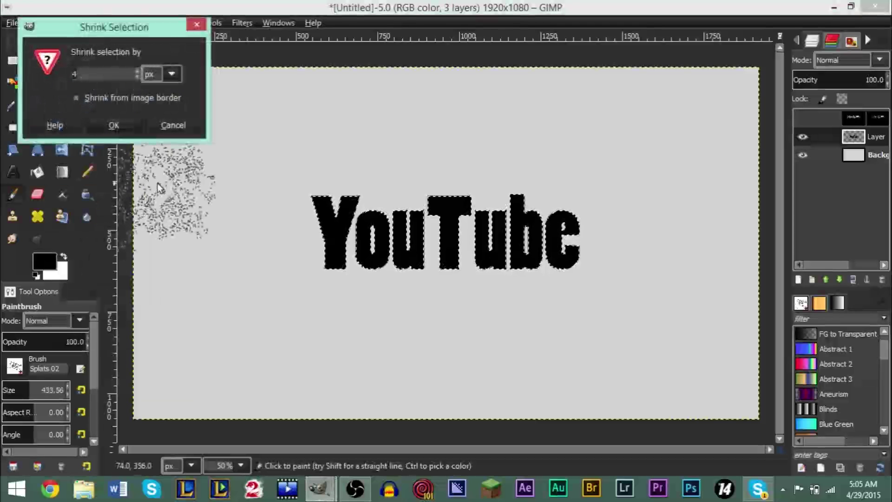
pyautogui.press('Return')
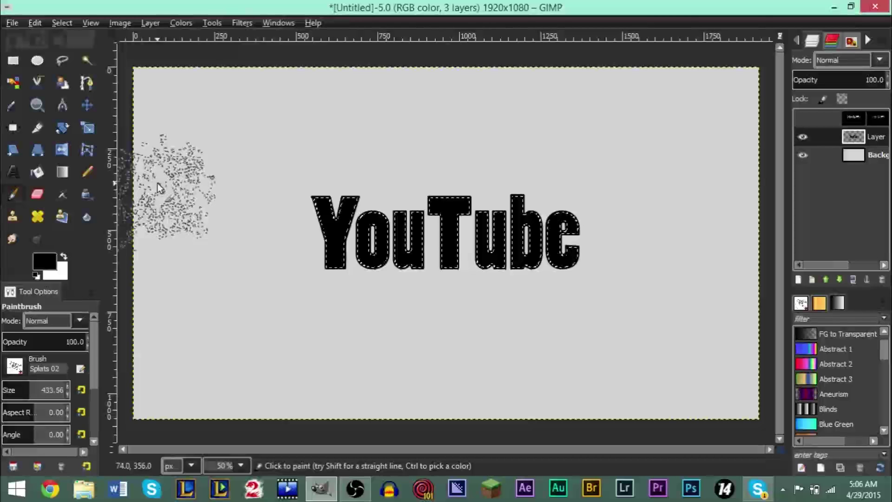
pyautogui.hotkey('ctrl', 'z')
# Step: Feather the shrunken letter selection by 30 px
pyautogui.click(33, 23)
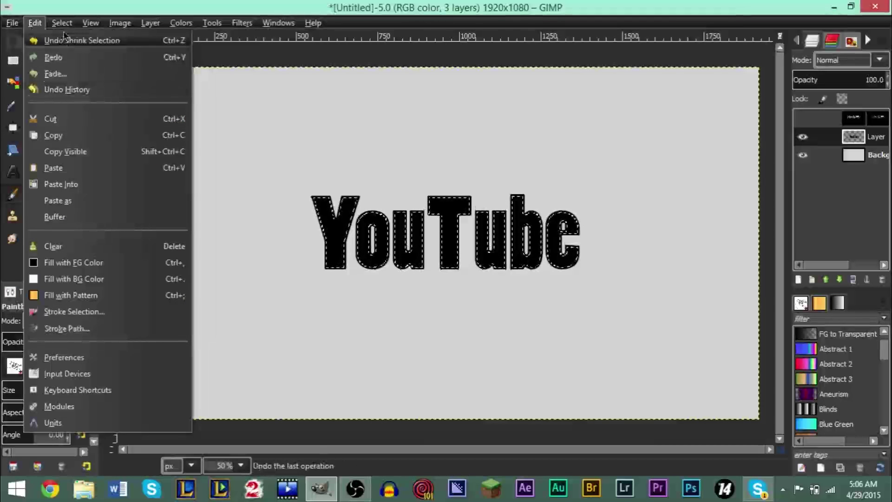
pyautogui.moveTo(66, 26)
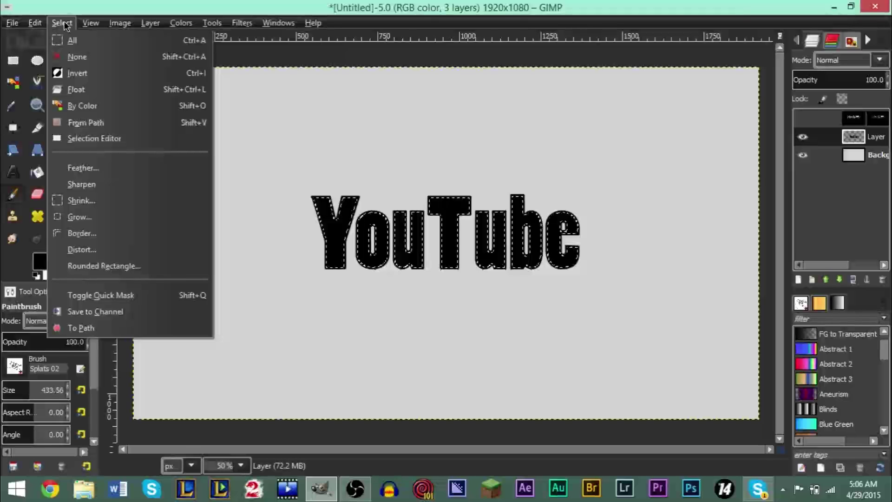
pyautogui.click(90, 167)
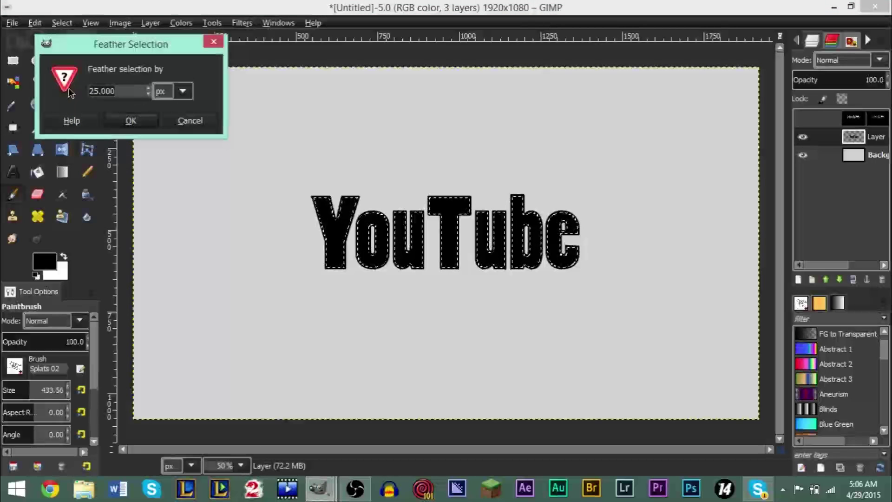
pyautogui.write('30')
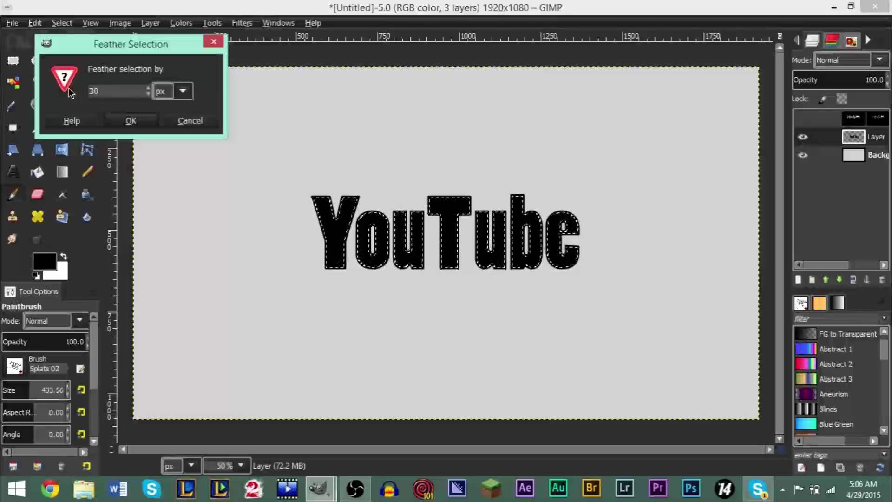
pyautogui.click(133, 120)
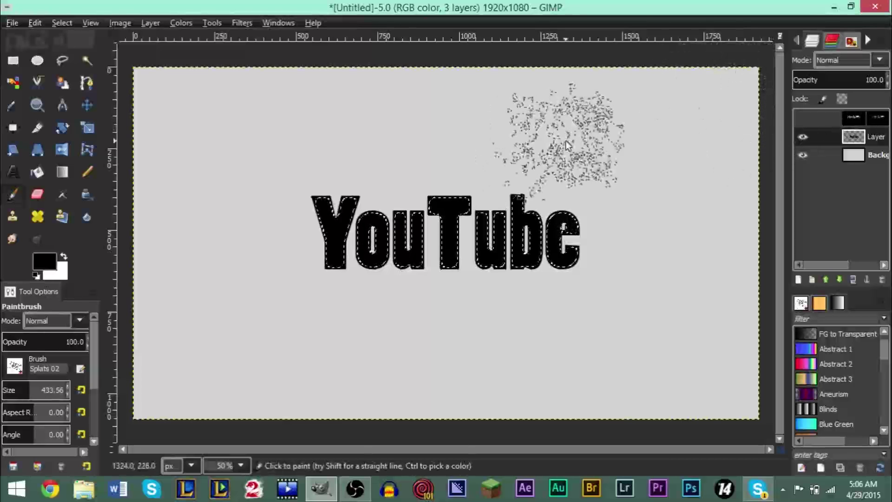
pyautogui.click(37, 173)
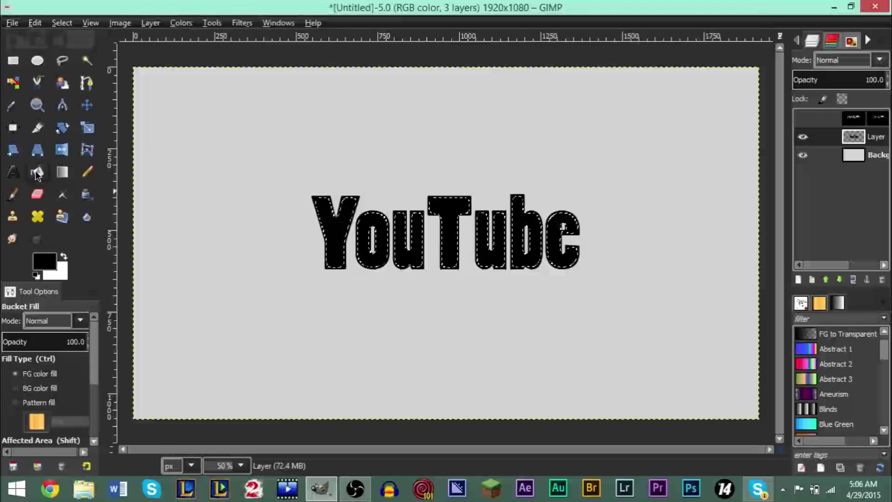
# Step: Make white the foreground and bucket-fill the Y, o, u, T, u, b and e
pyautogui.click(64, 256)
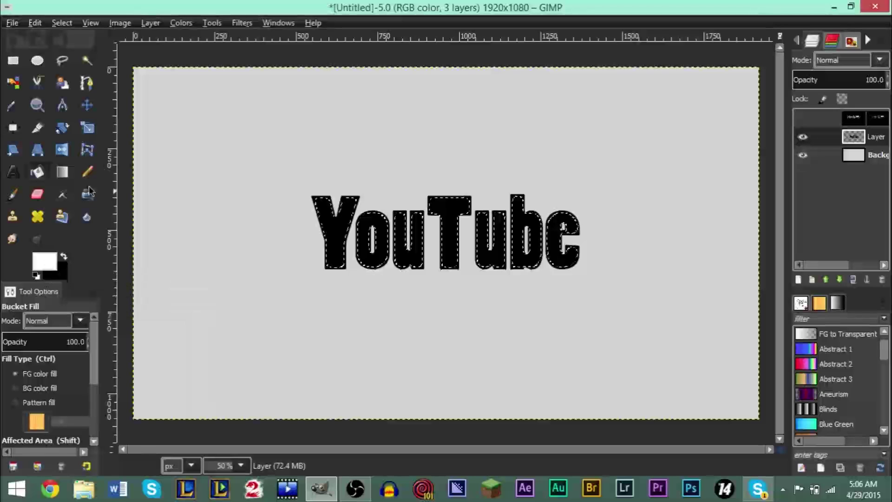
pyautogui.click(330, 247)
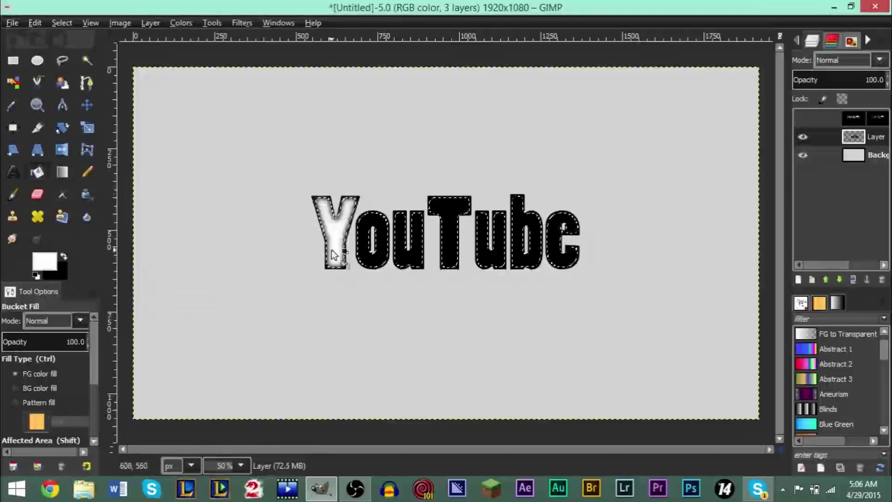
pyautogui.click(368, 261)
pyautogui.click(399, 256)
pyautogui.click(446, 256)
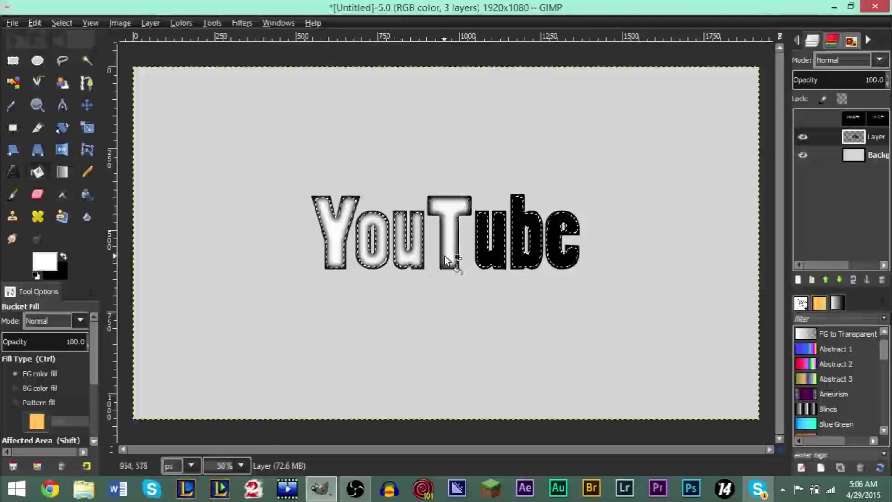
pyautogui.click(495, 260)
pyautogui.click(521, 249)
pyautogui.click(567, 258)
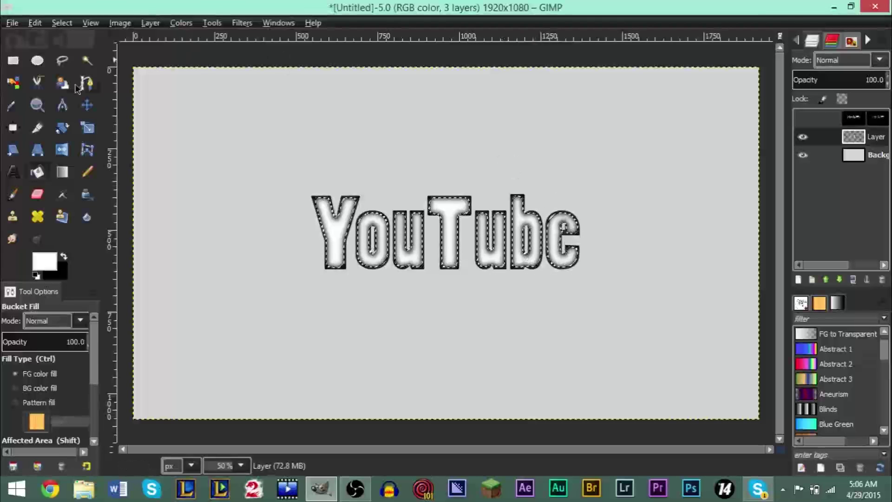
pyautogui.click(37, 105)
# Step: Zoom in to inspect the 'ube' letters and the bottom edges of the lettering
pyautogui.click(642, 243)
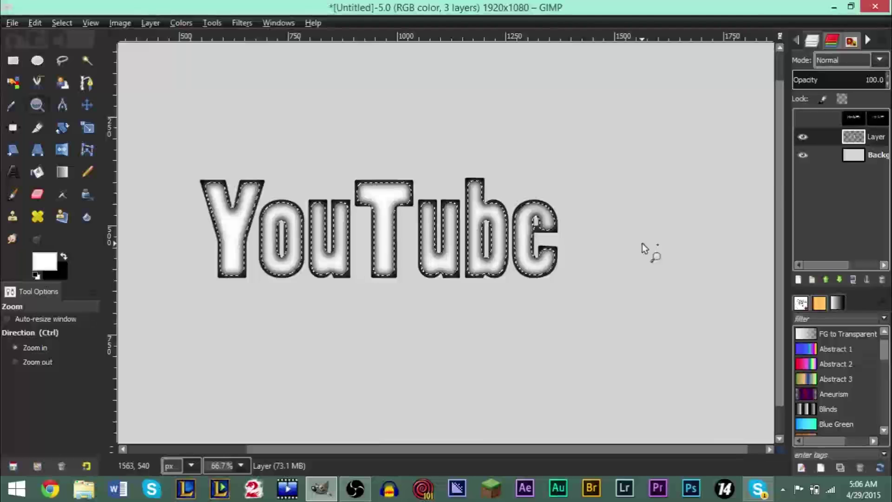
pyautogui.click(641, 243)
pyautogui.click(520, 239)
pyautogui.click(506, 239)
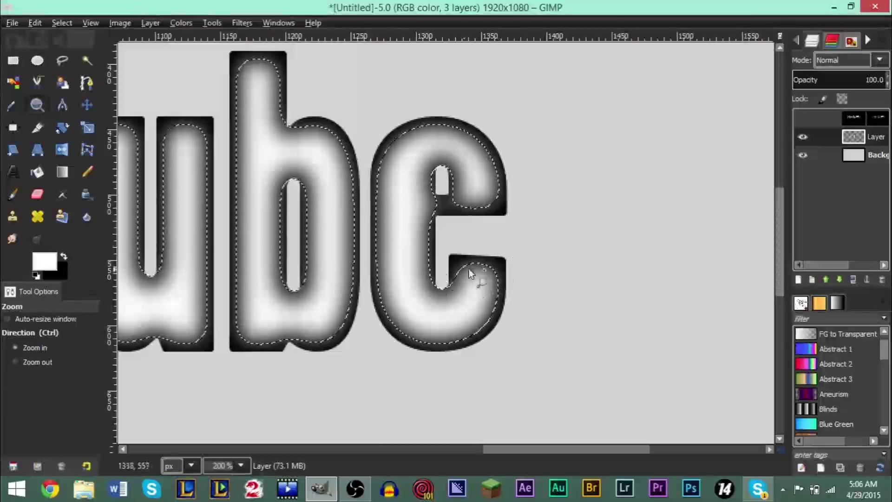
pyautogui.keyDown('ctrl'); pyautogui.click(312, 267); pyautogui.keyUp('ctrl')
pyautogui.keyDown('ctrl'); pyautogui.click(312, 267); pyautogui.keyUp('ctrl')
pyautogui.keyDown('ctrl'); pyautogui.click(313, 267); pyautogui.keyUp('ctrl')
pyautogui.keyDown('ctrl'); pyautogui.click(313, 267); pyautogui.keyUp('ctrl')
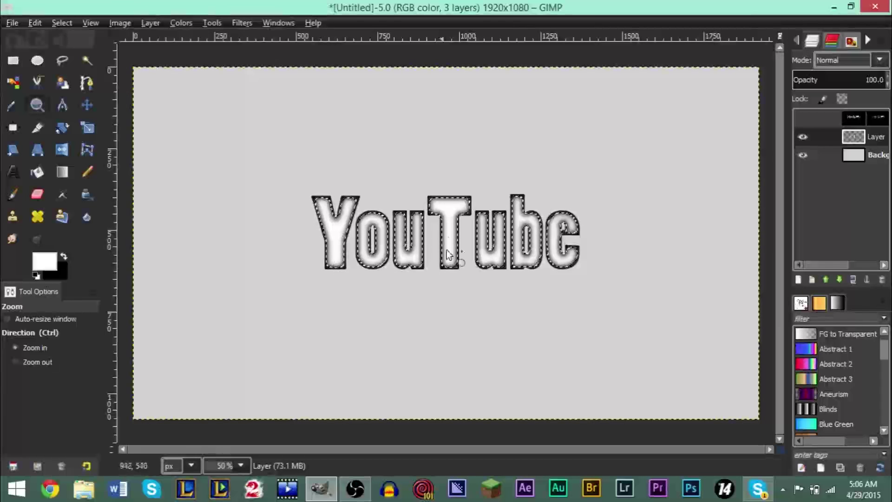
pyautogui.click(402, 274)
pyautogui.click(402, 272)
pyautogui.click(399, 270)
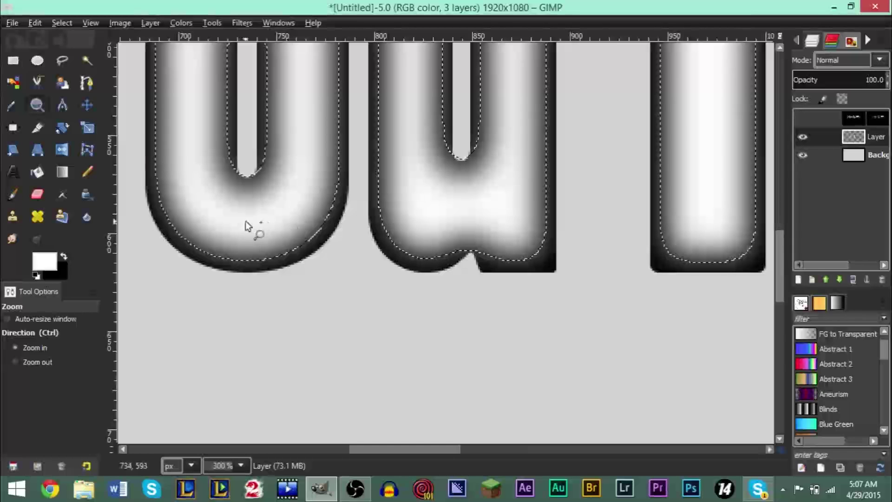
pyautogui.press('ctrl')
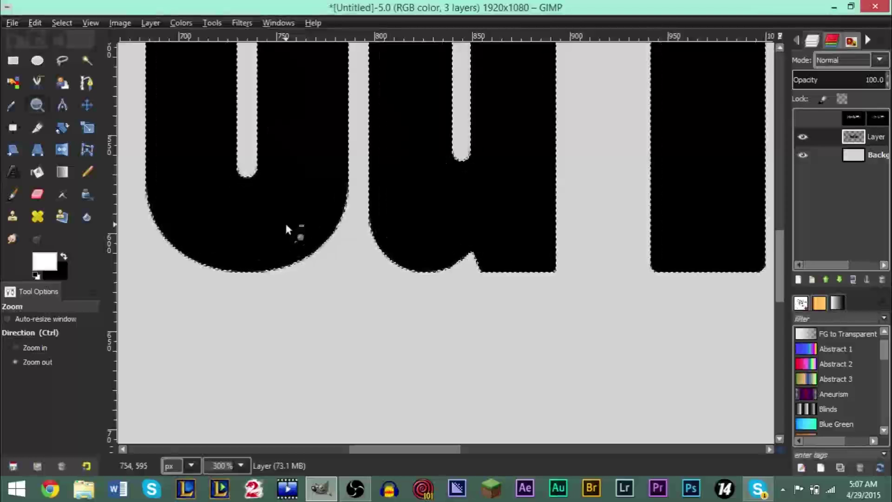
# Step: Add an alpha channel to the text layer and shrink the selection by 5 px
pyautogui.rightClick(854, 137)
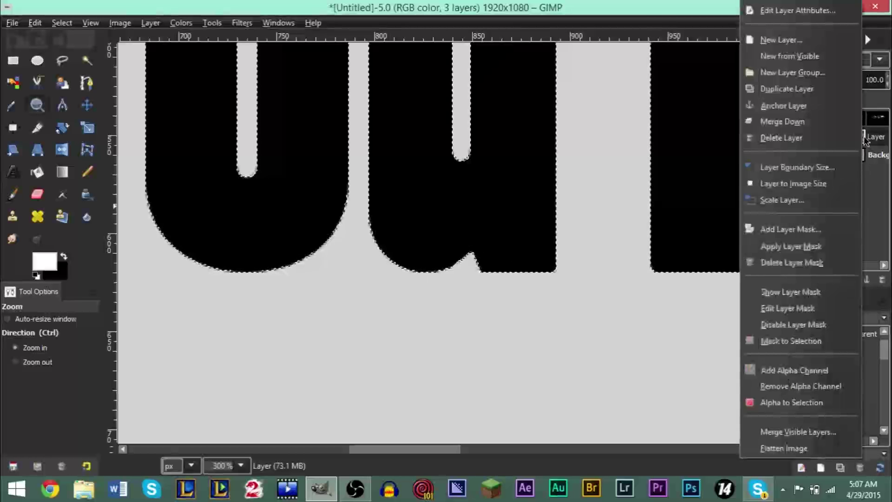
pyautogui.click(786, 374)
pyautogui.click(61, 23)
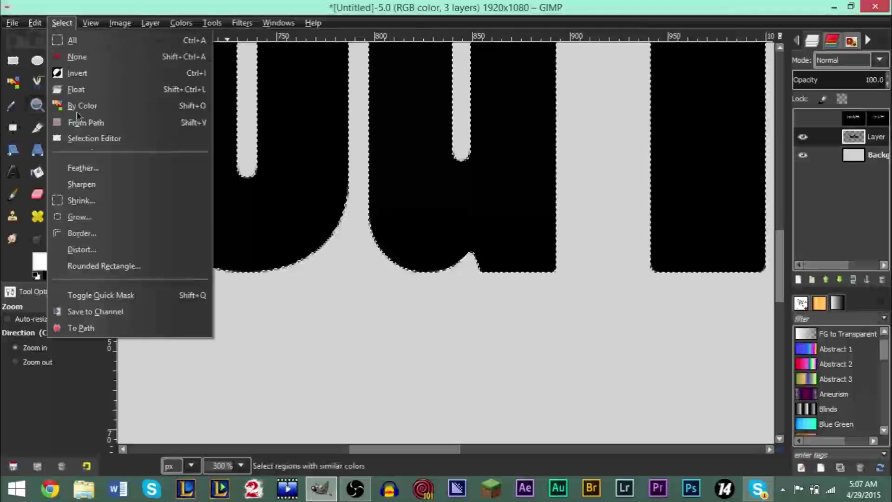
pyautogui.click(103, 202)
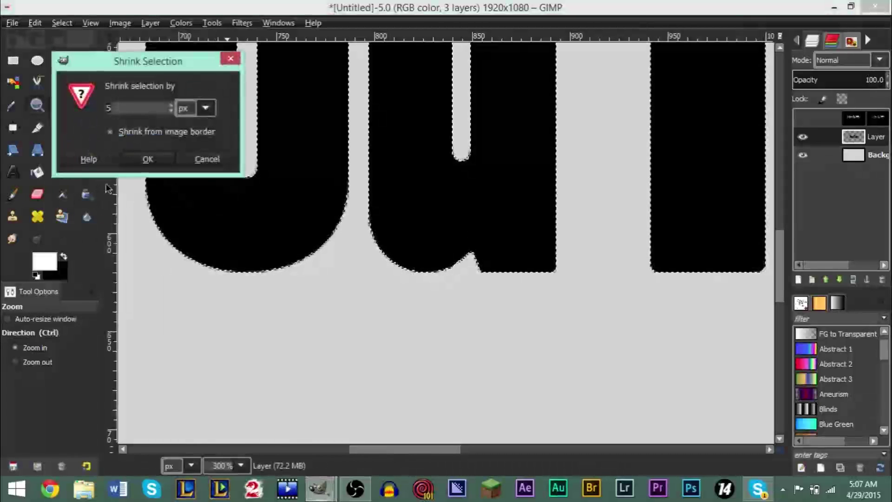
pyautogui.click(147, 158)
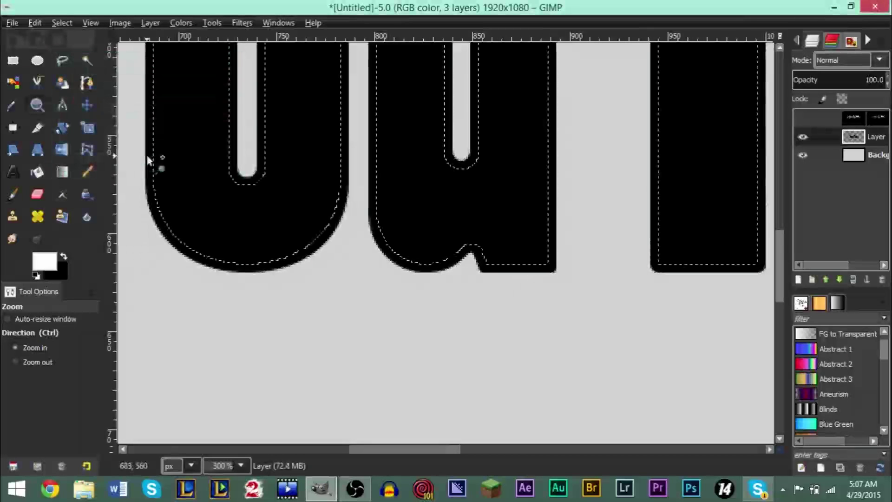
# Step: Feather the selection by 25 px and fill the zoomed-in letter white
pyautogui.click(71, 24)
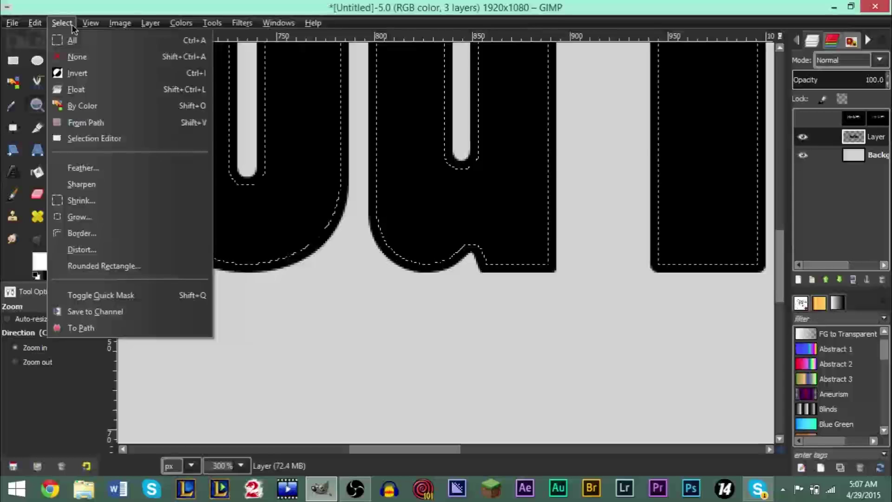
pyautogui.click(104, 169)
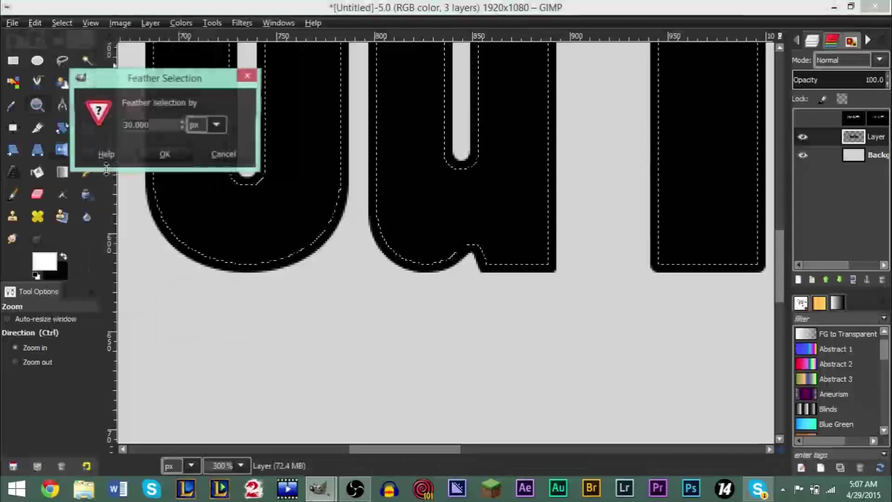
pyautogui.write('2')
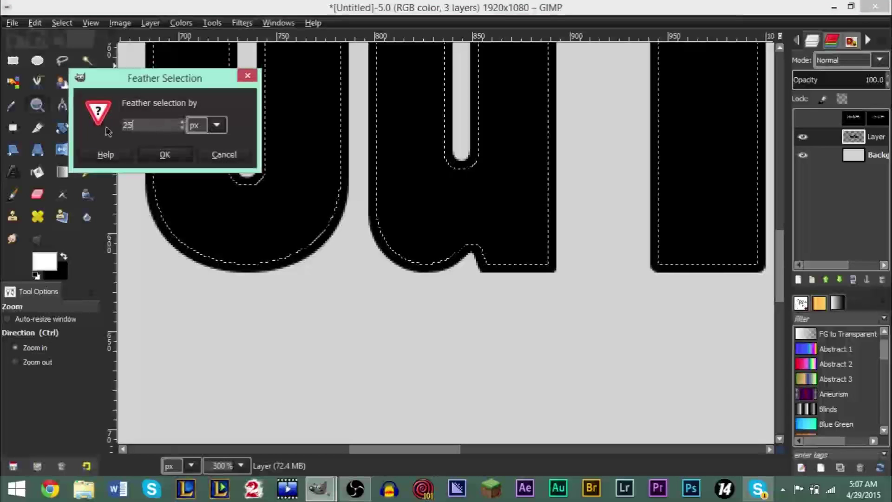
pyautogui.write('5')
pyautogui.press('Return')
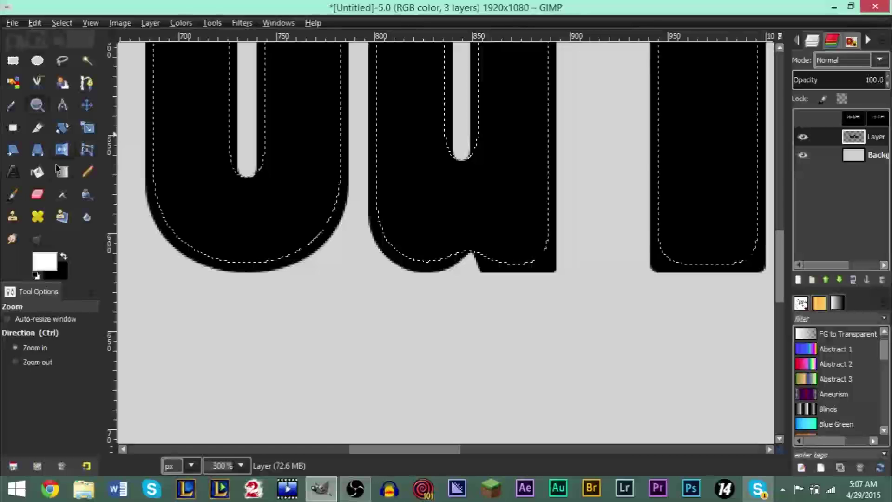
pyautogui.click(37, 172)
pyautogui.click(228, 191)
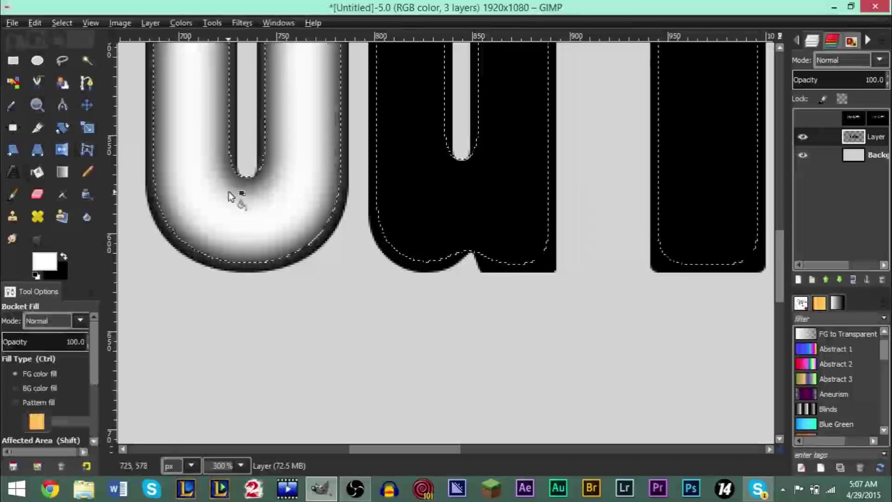
# Step: Fill the Y, u, T, b and e white, then clear the selection
pyautogui.click(45, 106)
pyautogui.keyDown('ctrl'); pyautogui.click(192, 146); pyautogui.keyUp('ctrl')
pyautogui.keyDown('ctrl'); pyautogui.click(191, 146); pyautogui.keyUp('ctrl')
pyautogui.keyDown('ctrl'); pyautogui.click(191, 146); pyautogui.keyUp('ctrl')
pyautogui.keyDown('ctrl'); pyautogui.click(191, 146); pyautogui.keyUp('ctrl')
pyautogui.keyDown('ctrl'); pyautogui.click(191, 146); pyautogui.keyUp('ctrl')
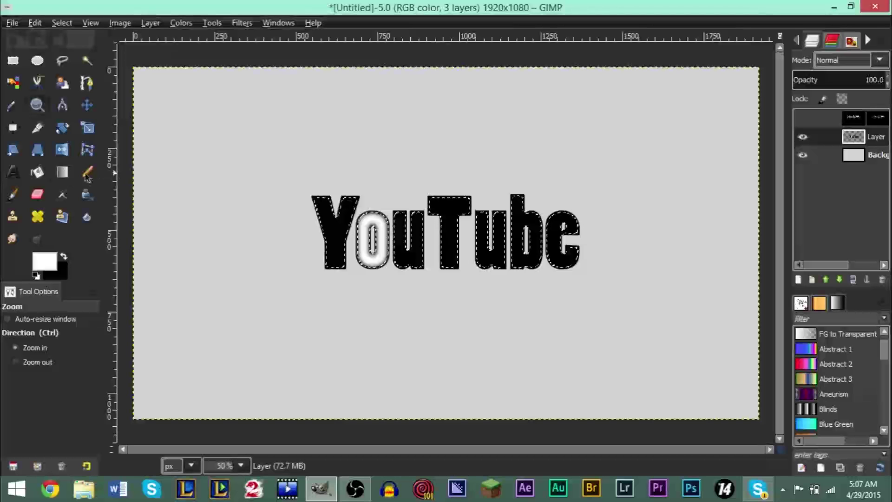
pyautogui.click(39, 172)
pyautogui.click(341, 232)
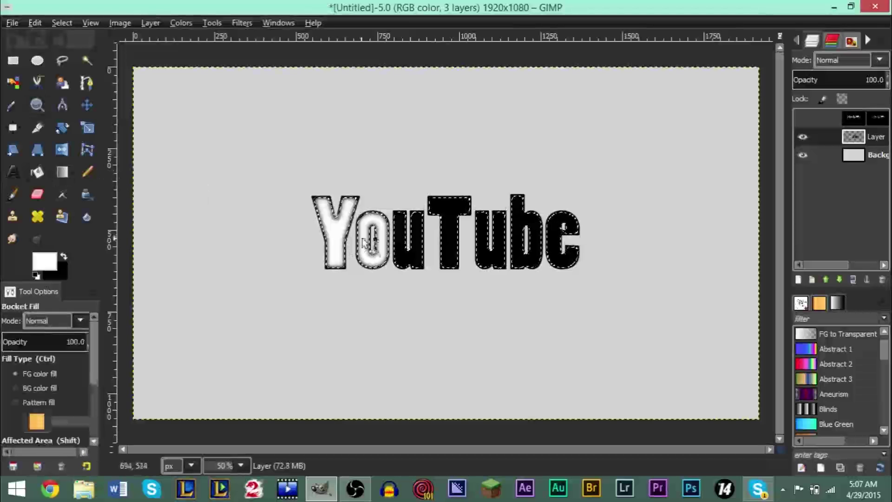
pyautogui.click(412, 256)
pyautogui.click(463, 250)
pyautogui.click(529, 263)
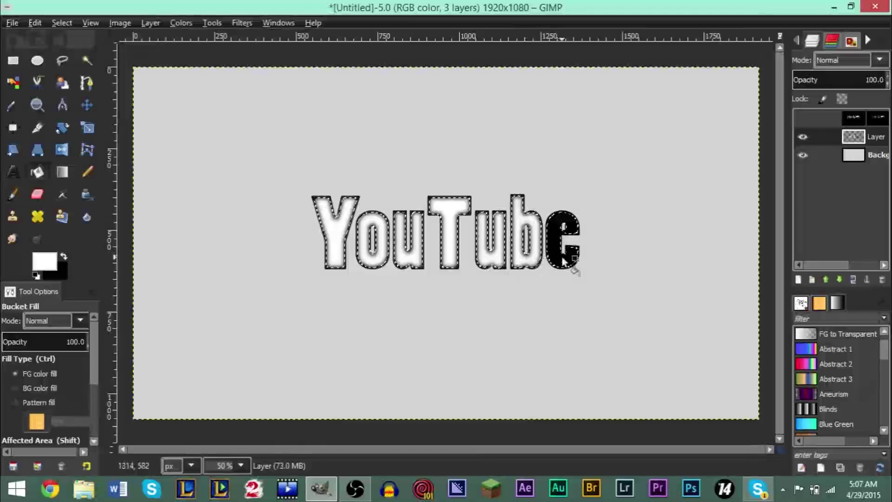
pyautogui.click(570, 250)
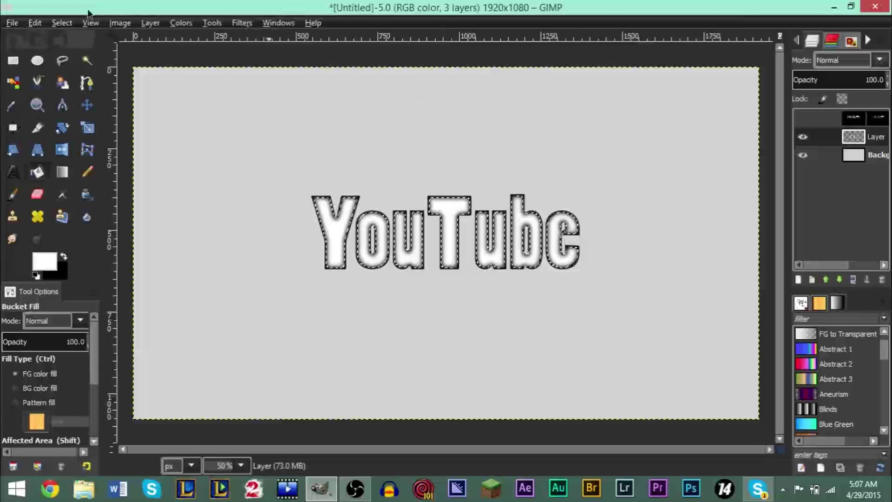
pyautogui.click(62, 23)
pyautogui.click(54, 51)
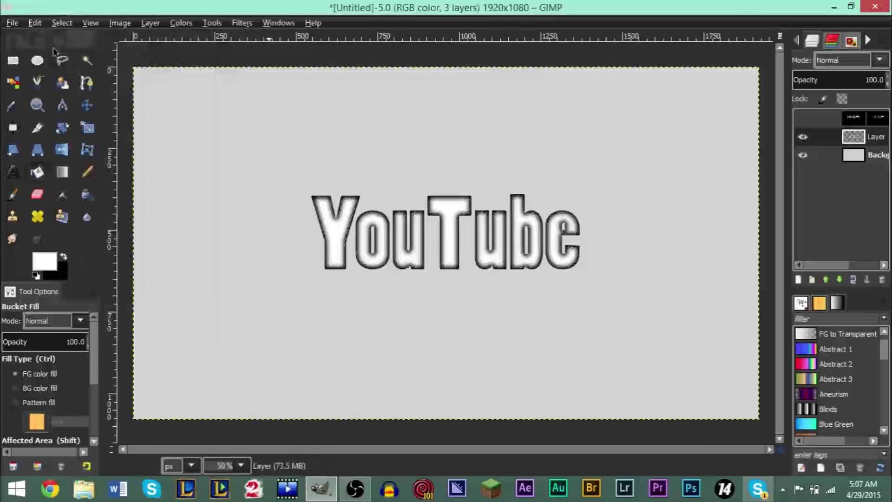
# Step: Show the splatter layer and merge it down into the YouTube text layer
pyautogui.click(853, 118)
pyautogui.click(802, 119)
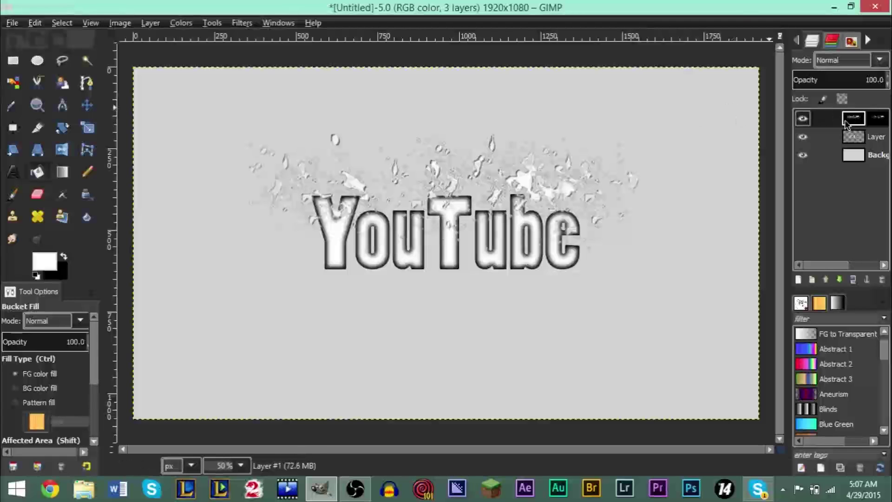
pyautogui.rightClick(850, 124)
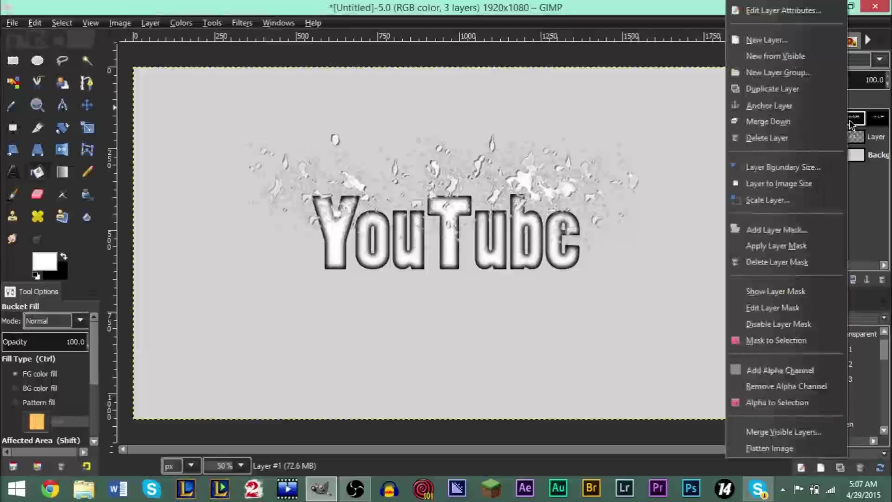
pyautogui.click(768, 121)
pyautogui.click(803, 119)
pyautogui.click(803, 119)
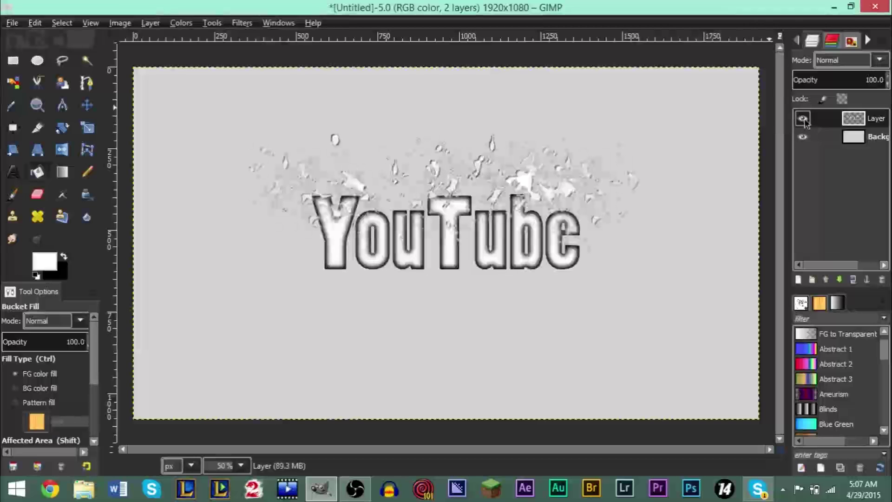
# Step: Delete the grey Background layer
pyautogui.click(862, 141)
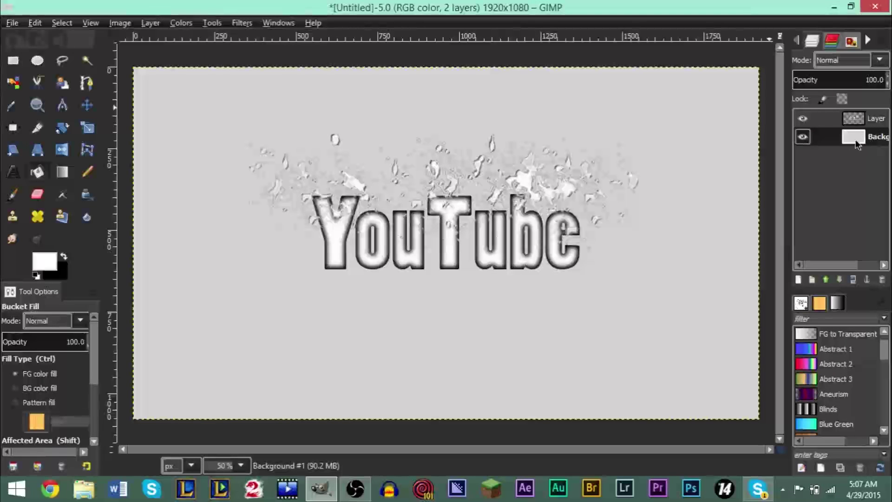
pyautogui.click(881, 280)
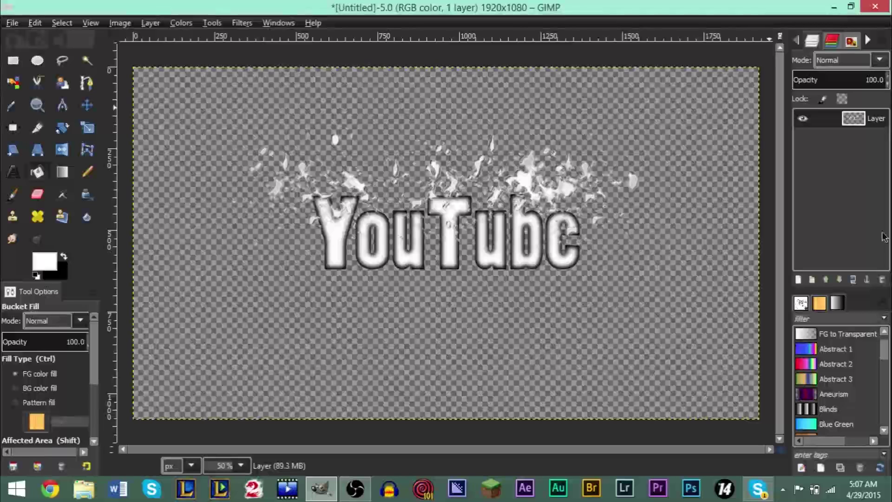
pyautogui.hotkey('ctrl', 'z')
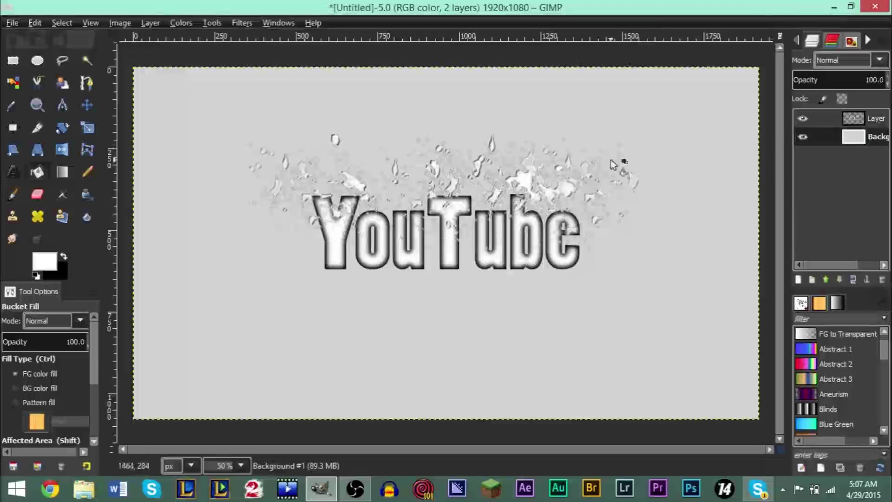
pyautogui.click(883, 281)
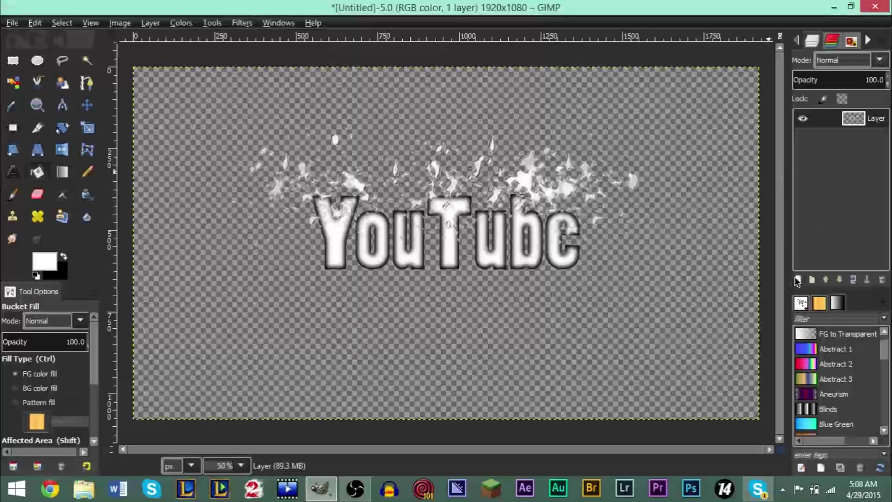
# Step: Add a transparent layer and try two splatter strokes around the Y, undoing both
pyautogui.click(798, 280)
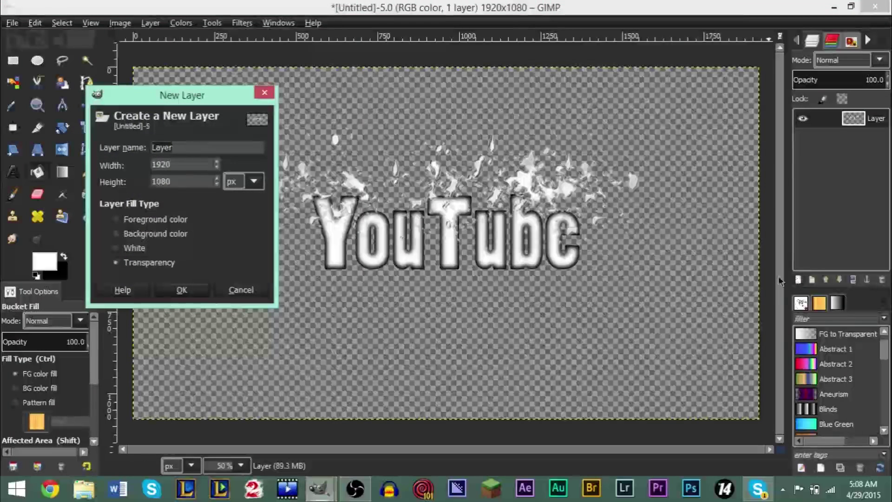
pyautogui.click(181, 289)
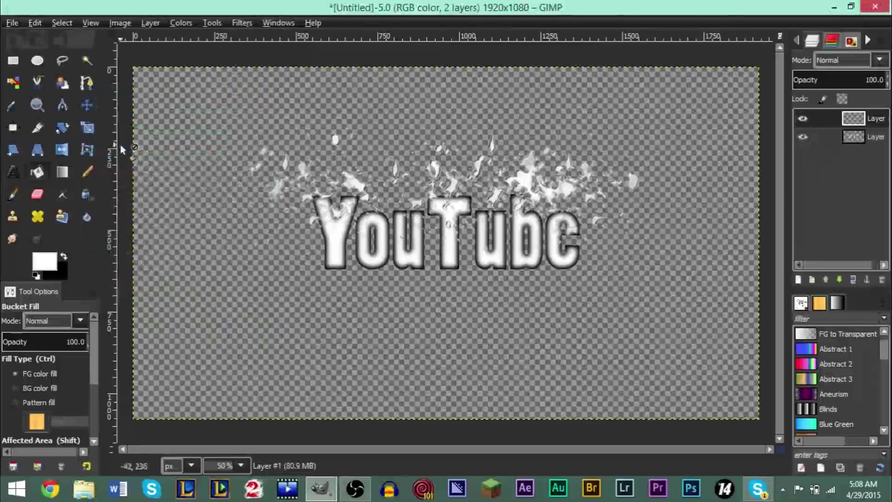
pyautogui.click(12, 194)
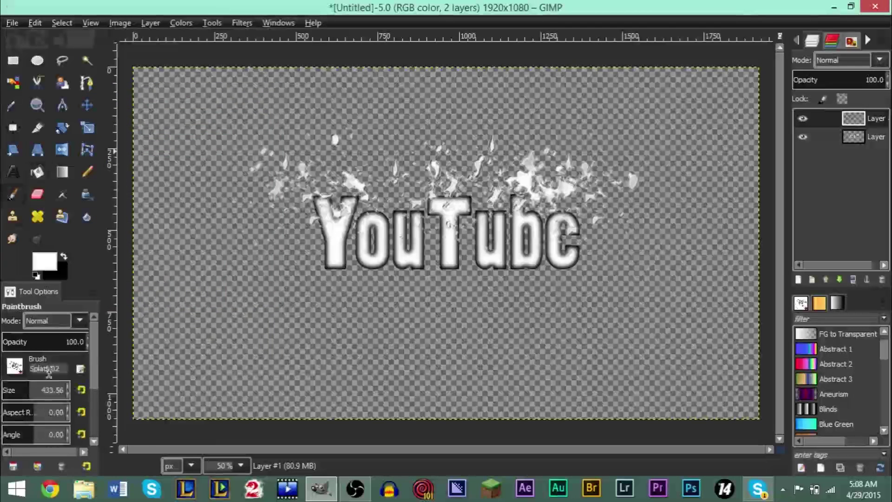
pyautogui.moveTo(325, 195)
pyautogui.mouseDown()
pyautogui.moveTo(320, 174)
pyautogui.moveTo(279, 181)
pyautogui.moveTo(300, 208)
pyautogui.moveTo(287, 207)
pyautogui.mouseUp()
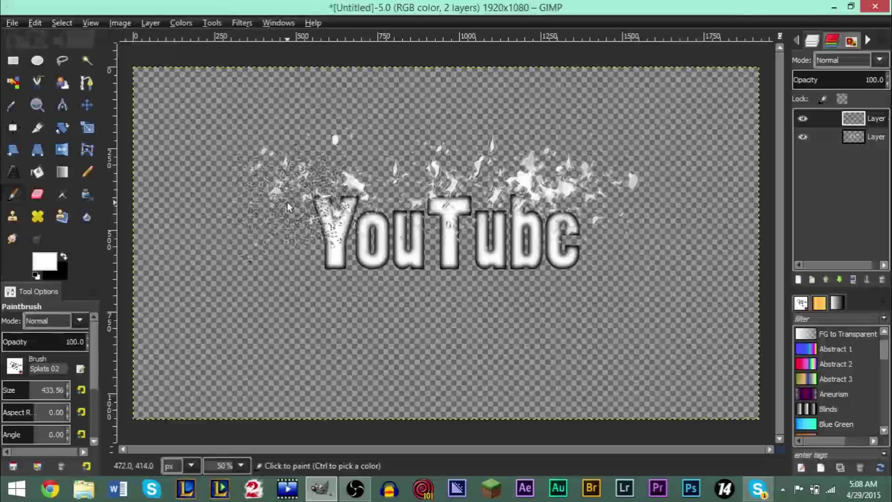
pyautogui.hotkey('ctrl', 'z')
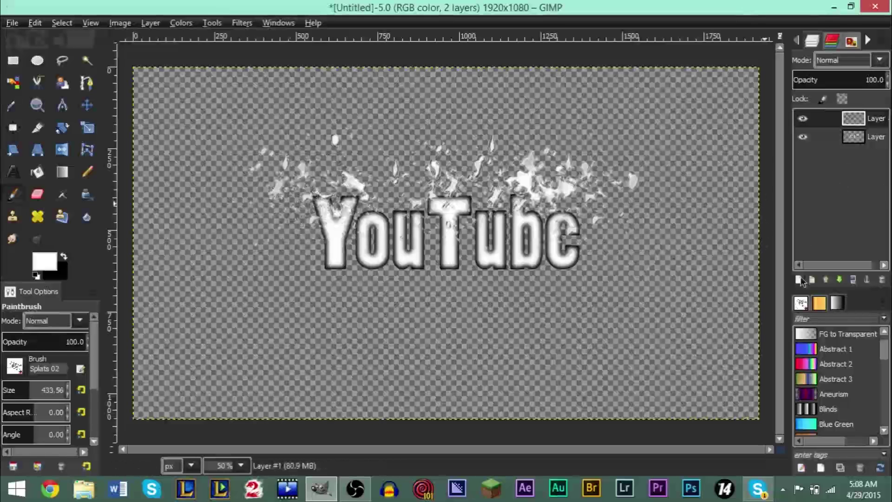
pyautogui.moveTo(302, 209); pyautogui.dragTo(288, 186)
pyautogui.hotkey('ctrl', 'z')
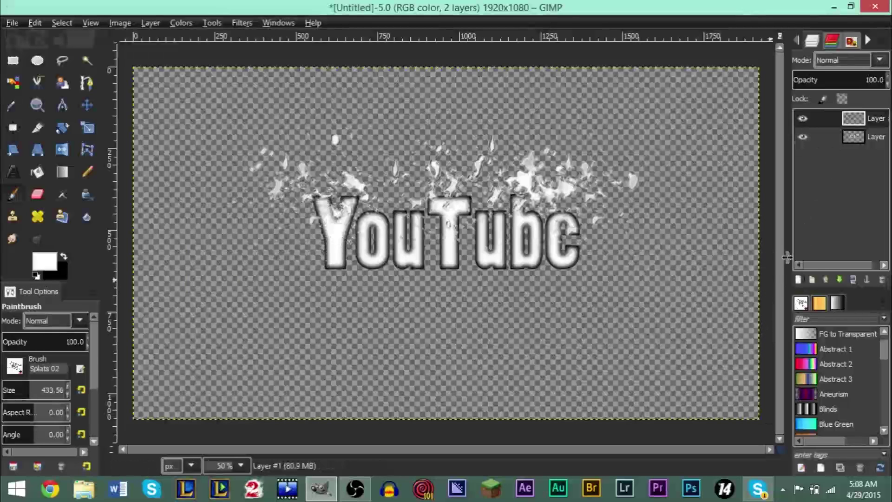
# Step: Add another new layer and move it to the bottom of the stack
pyautogui.click(797, 279)
pyautogui.click(211, 307)
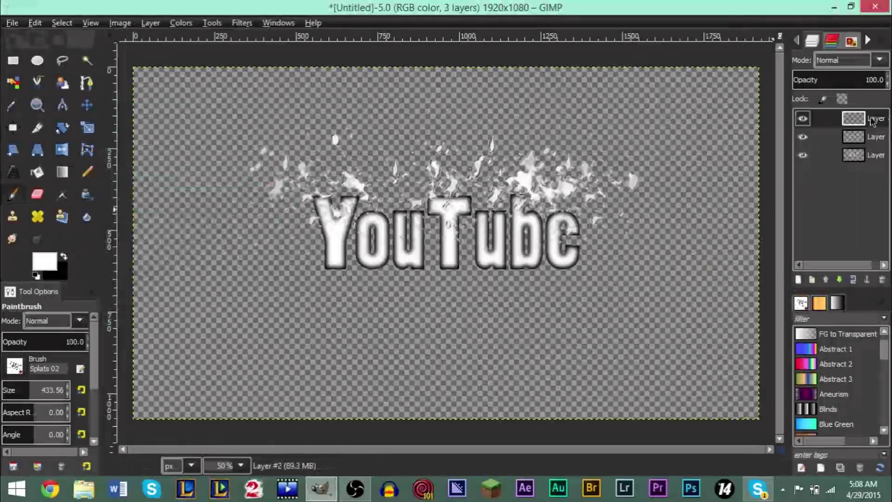
pyautogui.moveTo(873, 153); pyautogui.dragTo(874, 155)
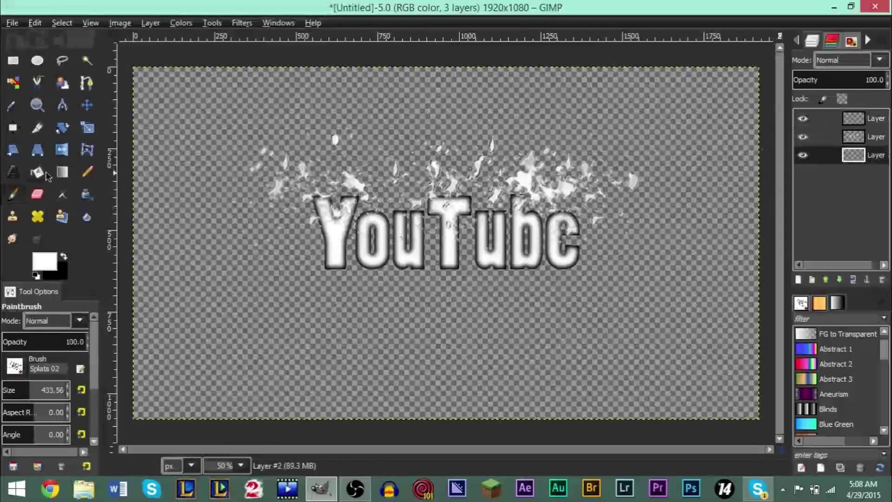
# Step: Fill the bottom layer with light grey (bdbdbd)
pyautogui.click(37, 171)
pyautogui.click(44, 261)
pyautogui.click(317, 198)
pyautogui.moveTo(317, 319); pyautogui.dragTo(341, 318)
pyautogui.click(492, 297)
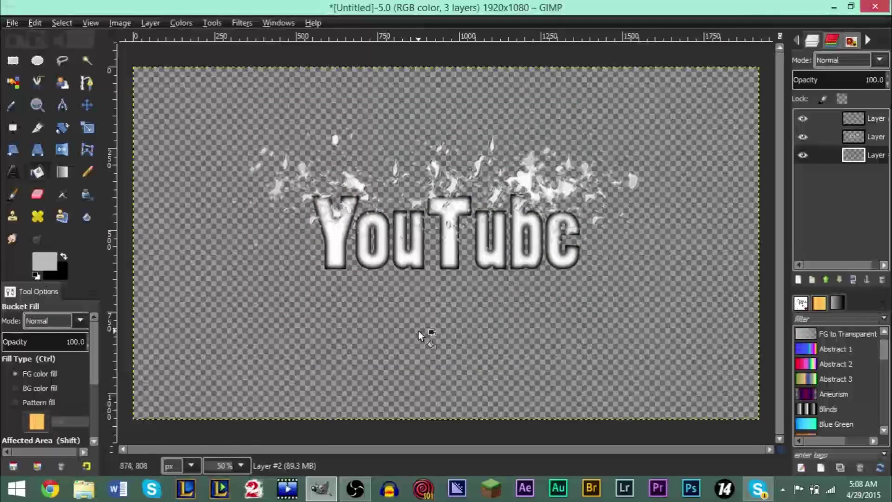
pyautogui.click(419, 331)
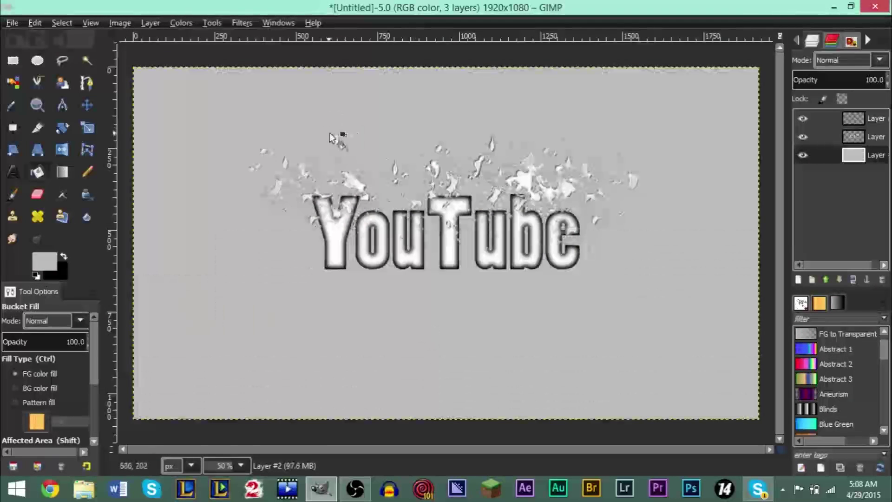
pyautogui.click(864, 121)
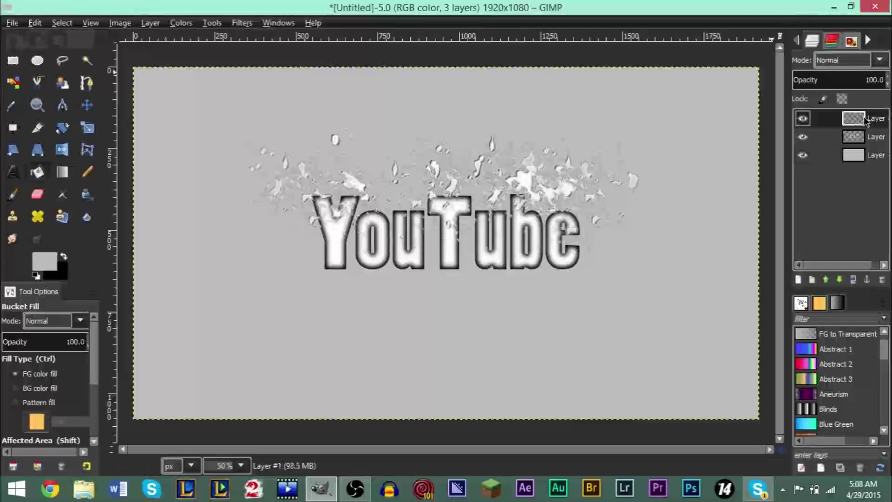
# Step: Paint black Splats 02 spatter across the whole YouTube word, replacing an undone first stroke
pyautogui.click(13, 195)
pyautogui.moveTo(251, 219)
pyautogui.mouseDown()
pyautogui.moveTo(244, 239)
pyautogui.moveTo(300, 235)
pyautogui.mouseUp()
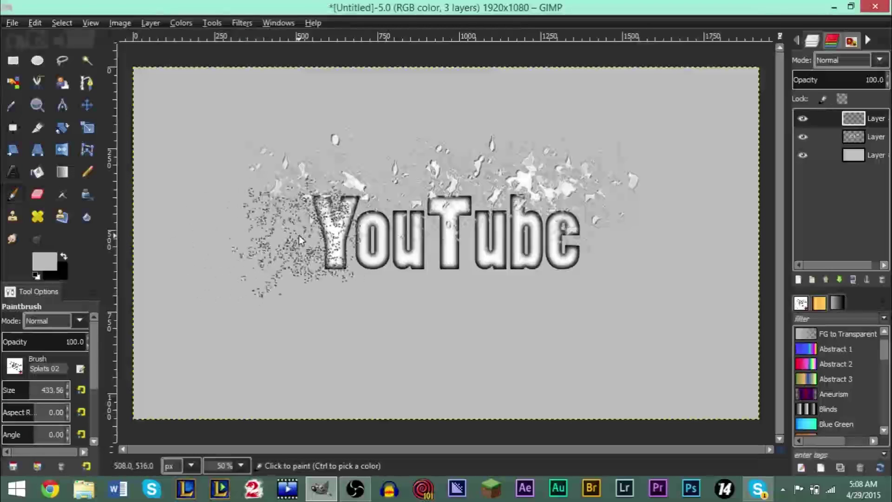
pyautogui.hotkey('ctrl', 'z')
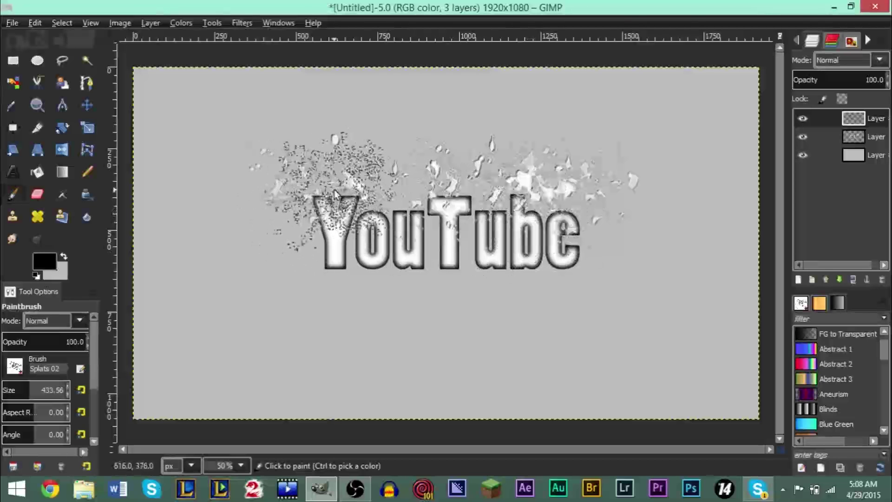
pyautogui.moveTo(307, 213); pyautogui.dragTo(576, 211)
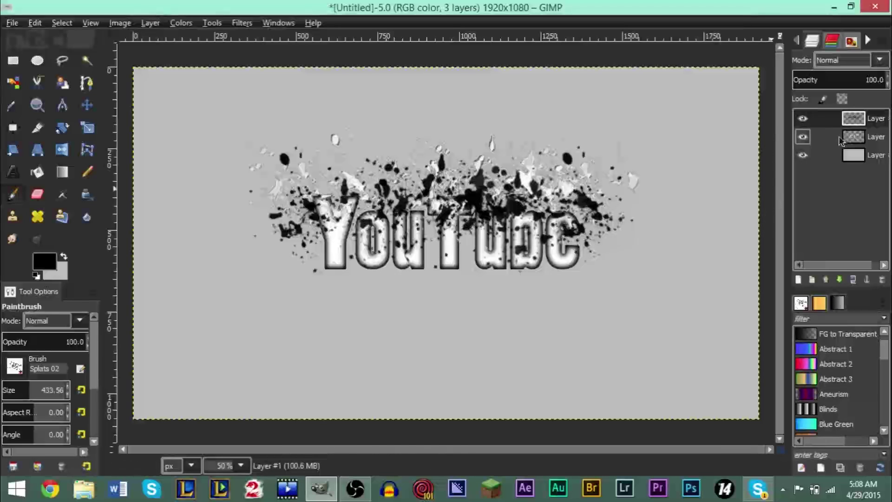
pyautogui.click(867, 139)
# Step: Rename the top splat layer to 'map' through Edit Layer Attributes
pyautogui.click(803, 139)
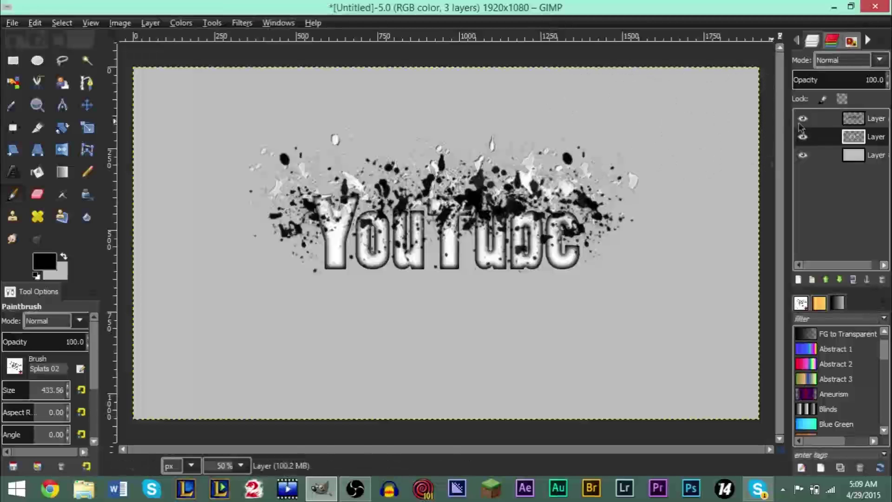
pyautogui.click(856, 122)
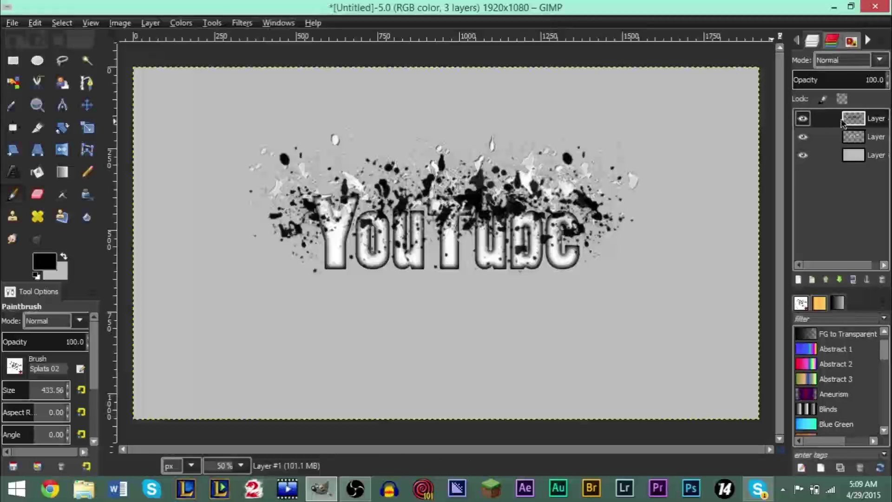
pyautogui.rightClick(846, 122)
pyautogui.click(779, 13)
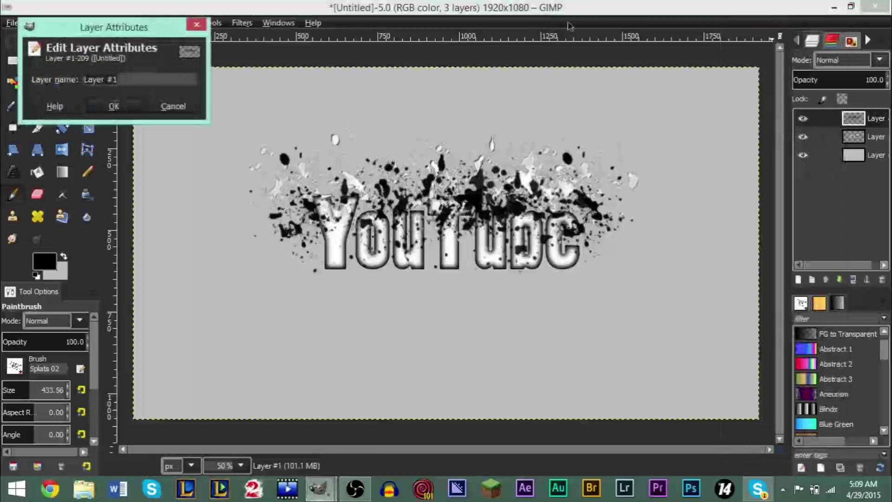
pyautogui.moveTo(123, 26); pyautogui.dragTo(429, 107)
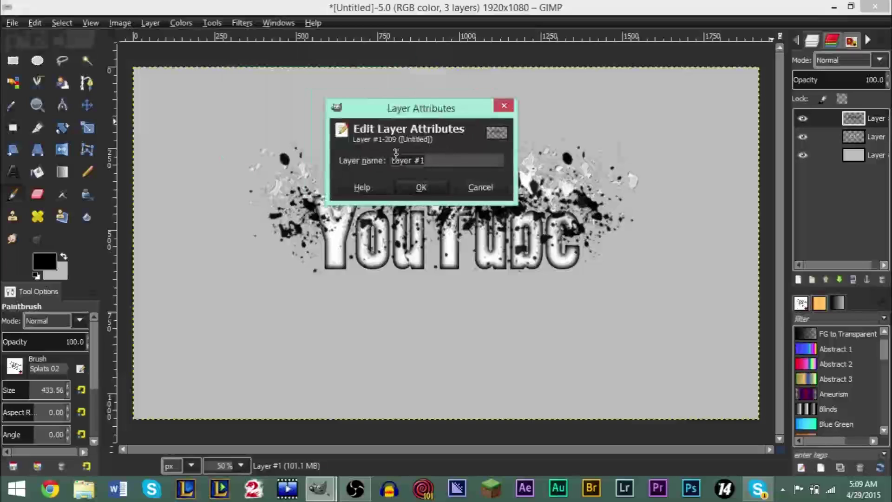
pyautogui.press('BackSpace')
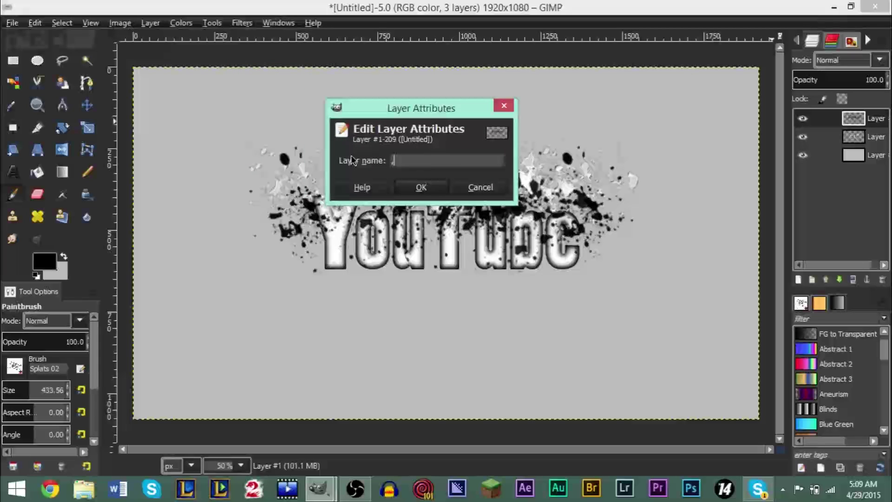
pyautogui.write('map')
pyautogui.press('Return')
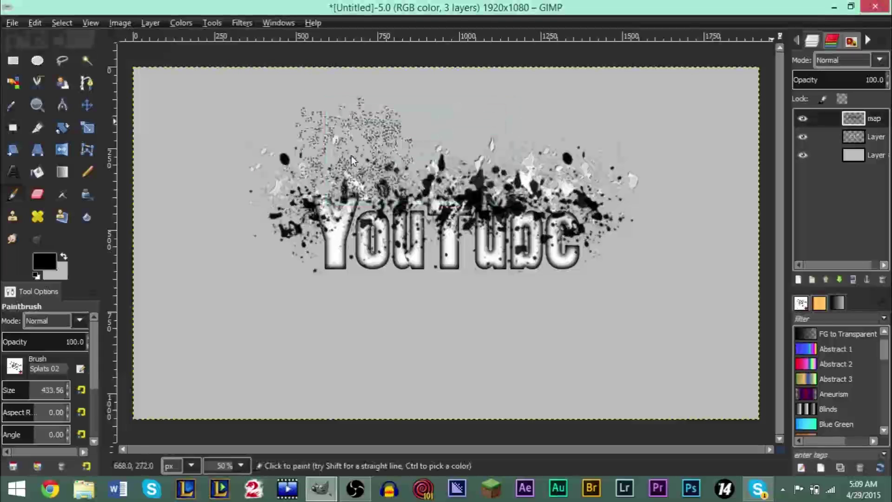
pyautogui.click(857, 136)
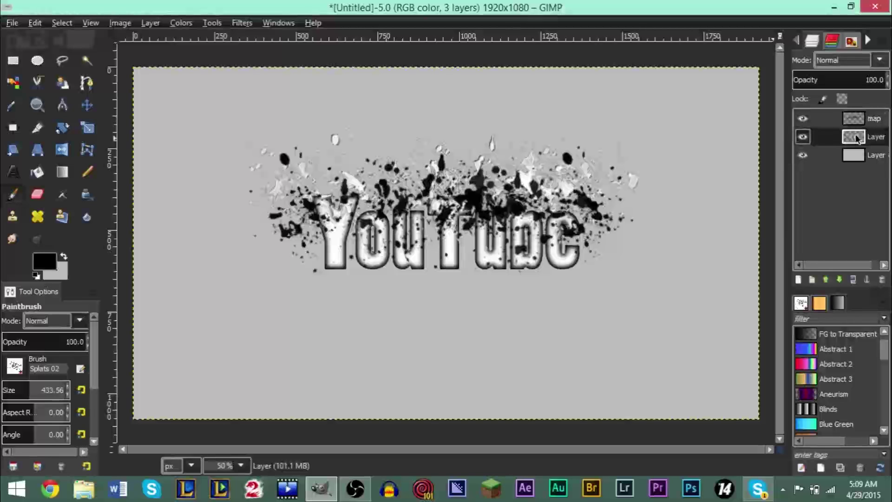
pyautogui.click(805, 138)
pyautogui.click(805, 138)
pyautogui.click(804, 137)
pyautogui.click(805, 137)
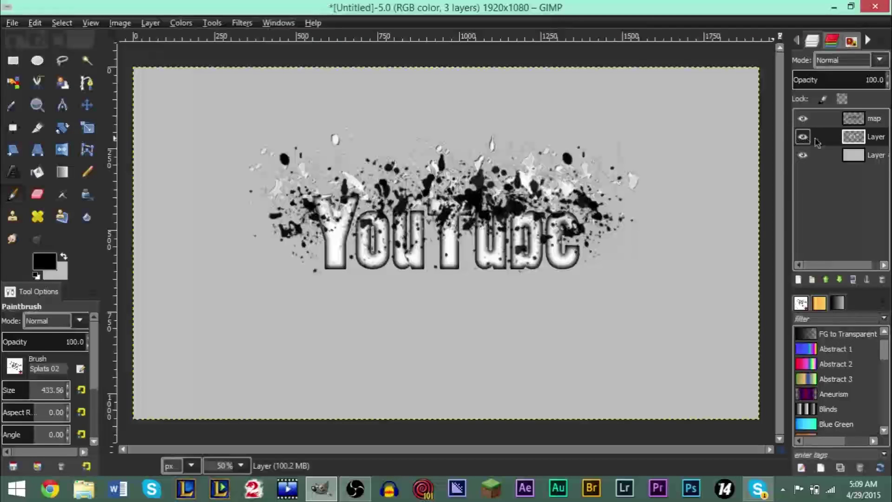
# Step: Displace the text layer 20 px in X and Y using the map layer
pyautogui.click(242, 22)
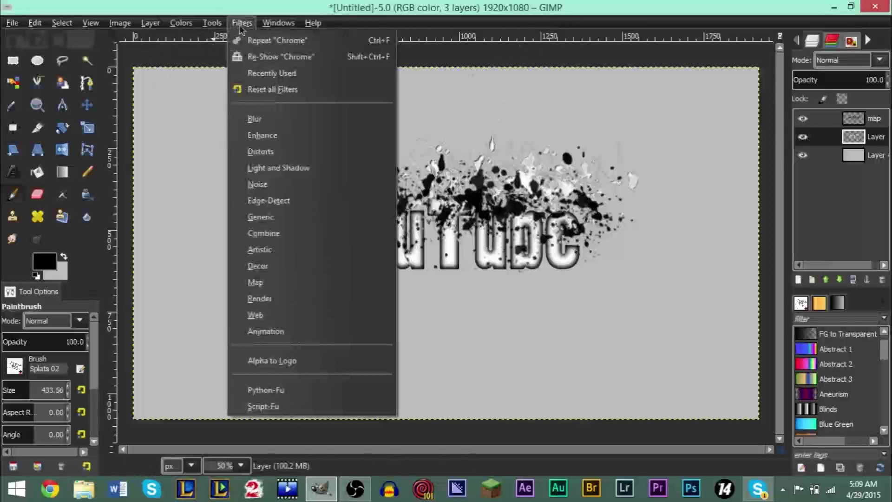
pyautogui.moveTo(353, 282)
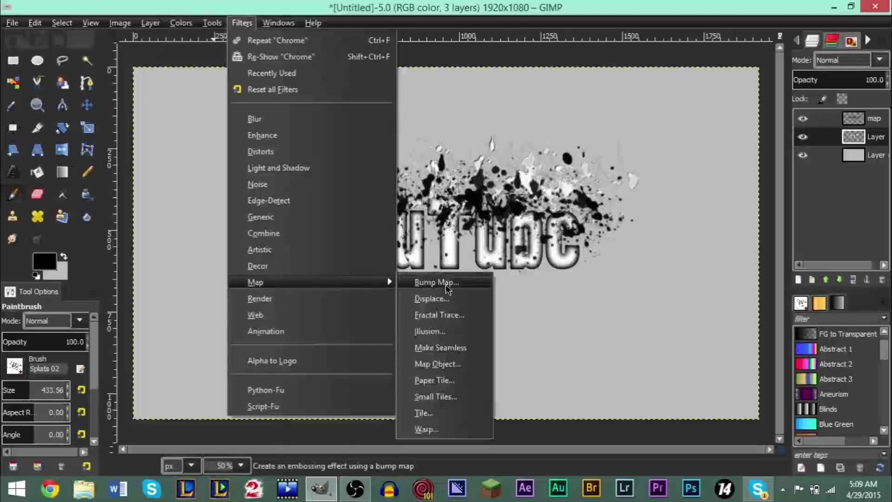
pyautogui.click(446, 299)
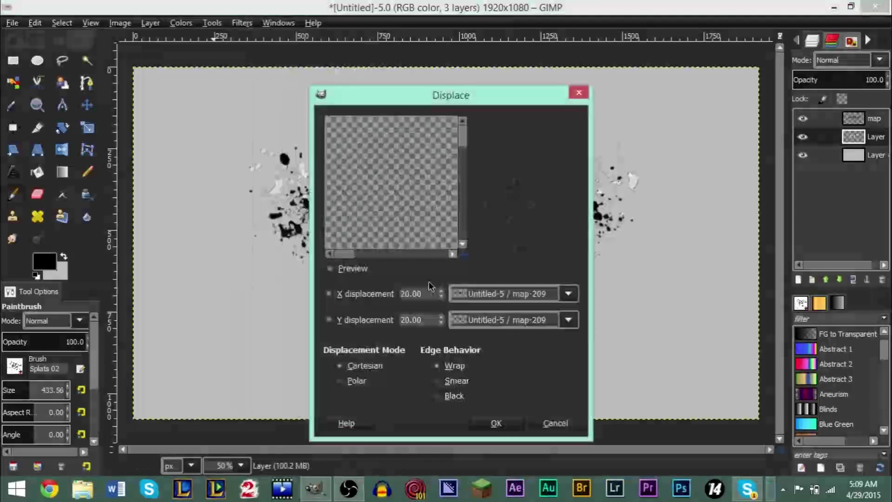
pyautogui.click(524, 295)
pyautogui.click(506, 313)
pyautogui.click(513, 320)
pyautogui.click(513, 337)
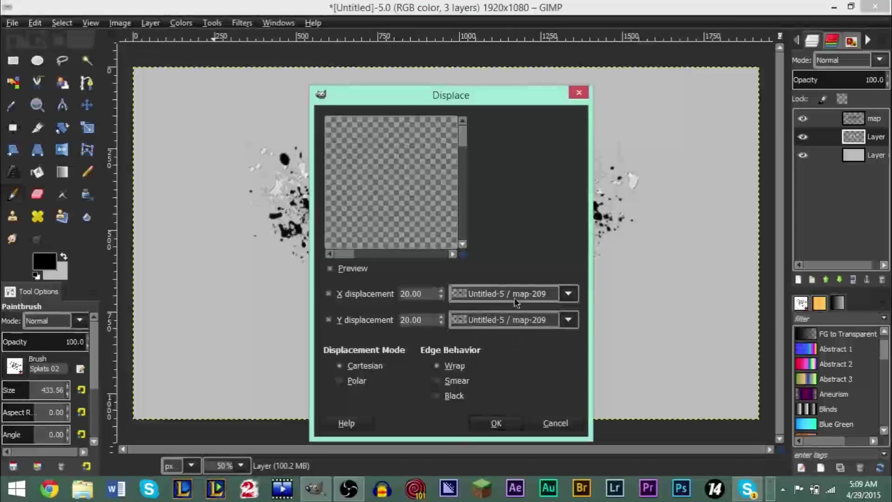
pyautogui.click(496, 423)
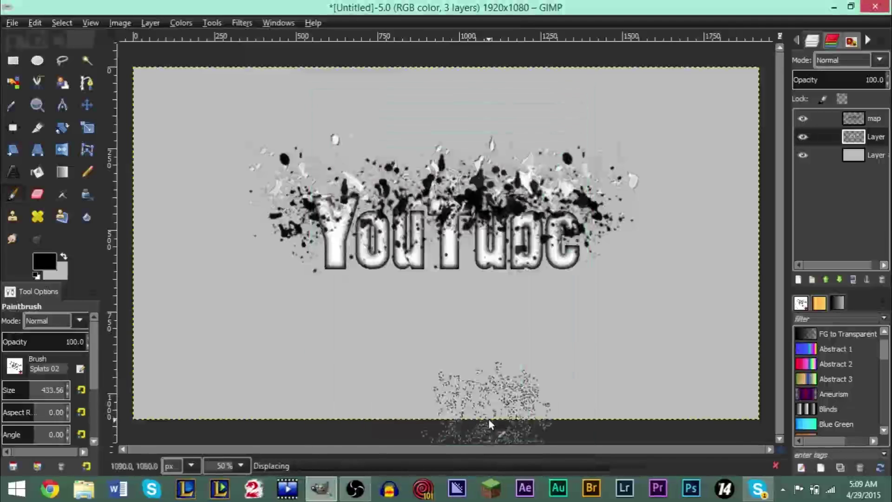
pyautogui.click(851, 117)
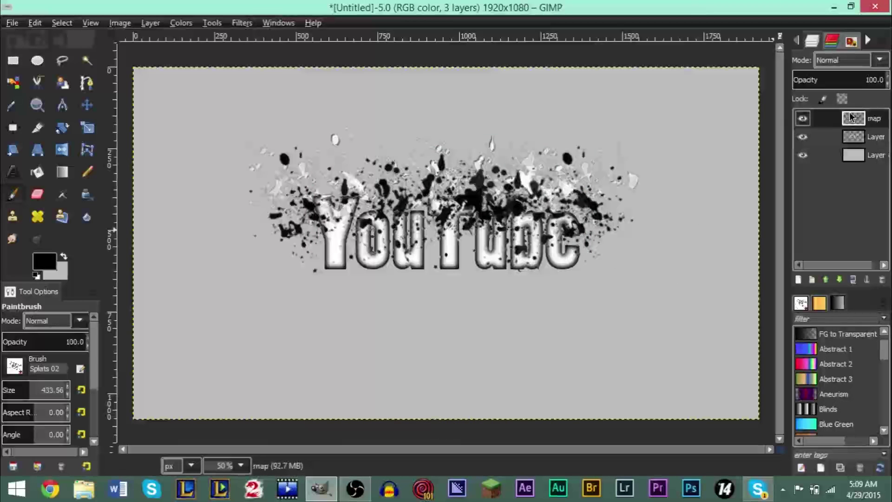
# Step: Delete the map layer and the grey background layer
pyautogui.click(884, 280)
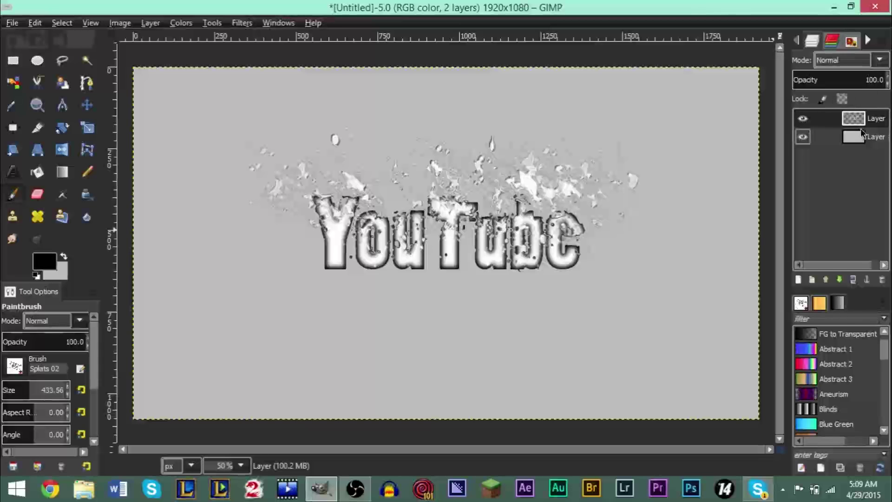
pyautogui.click(857, 142)
pyautogui.click(882, 280)
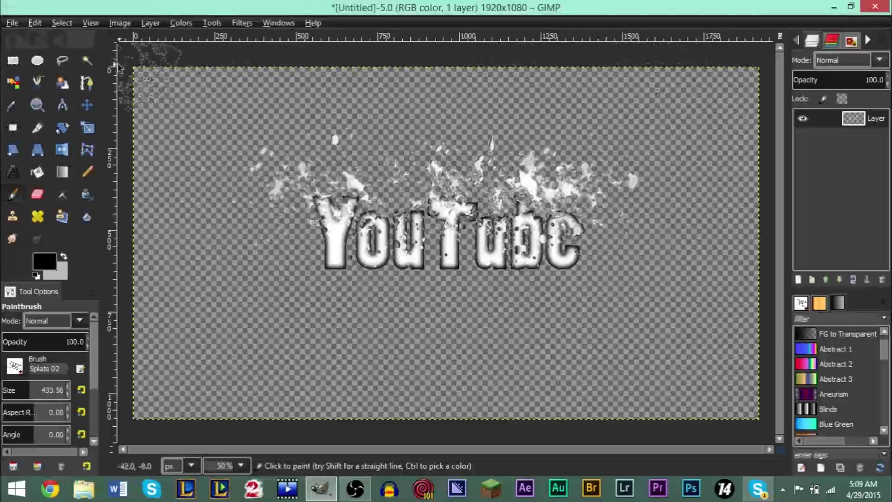
# Step: Colorize the text layer turquoise with hue 180 and saturation 50
pyautogui.click(180, 22)
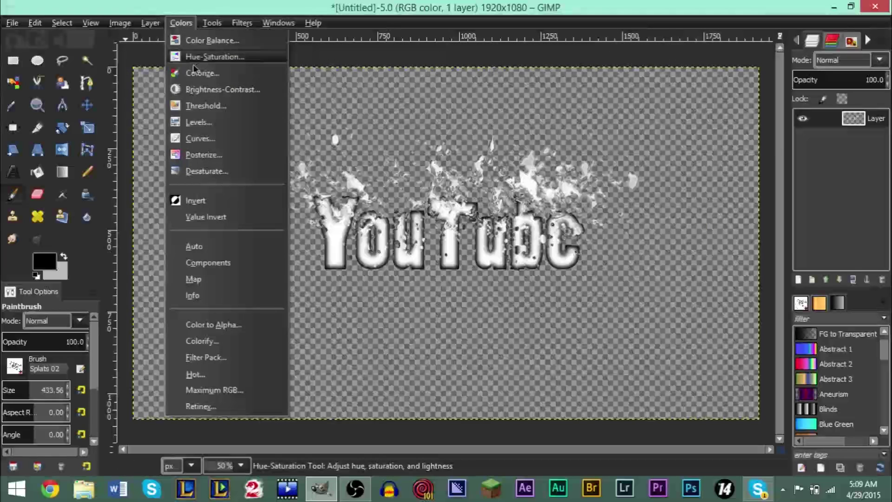
pyautogui.click(197, 80)
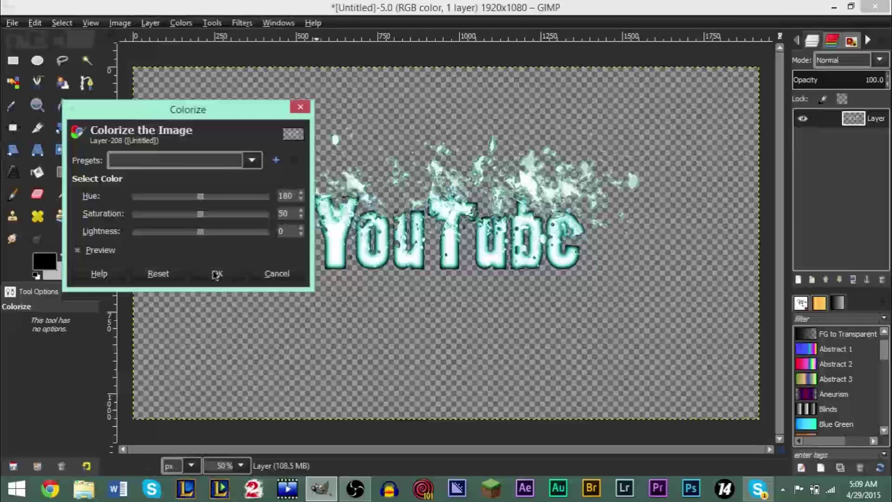
pyautogui.click(216, 273)
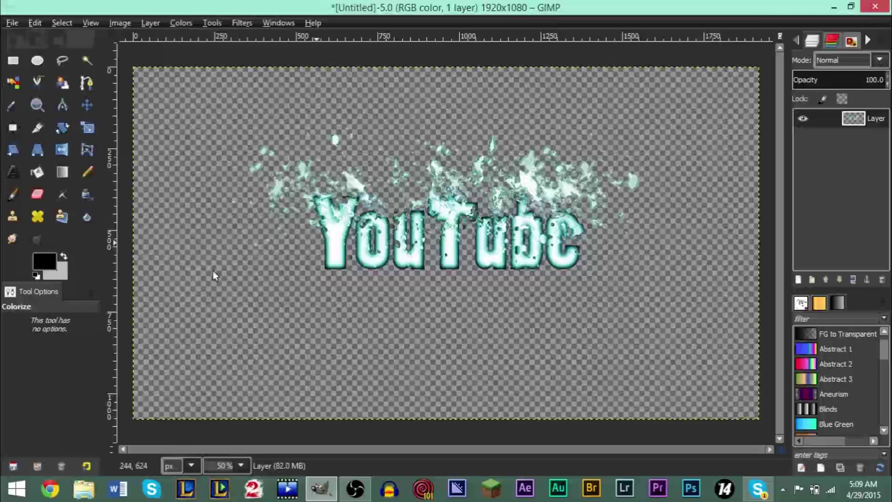
pyautogui.click(37, 104)
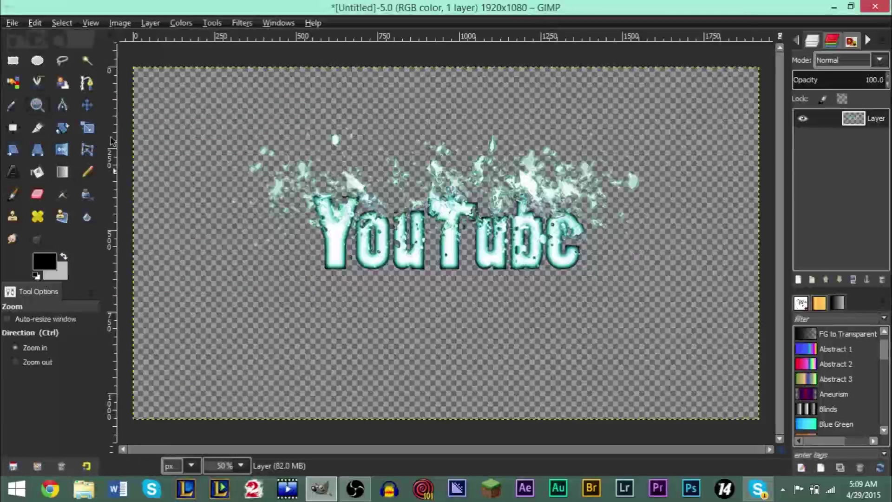
pyautogui.click(569, 225)
pyautogui.click(569, 225)
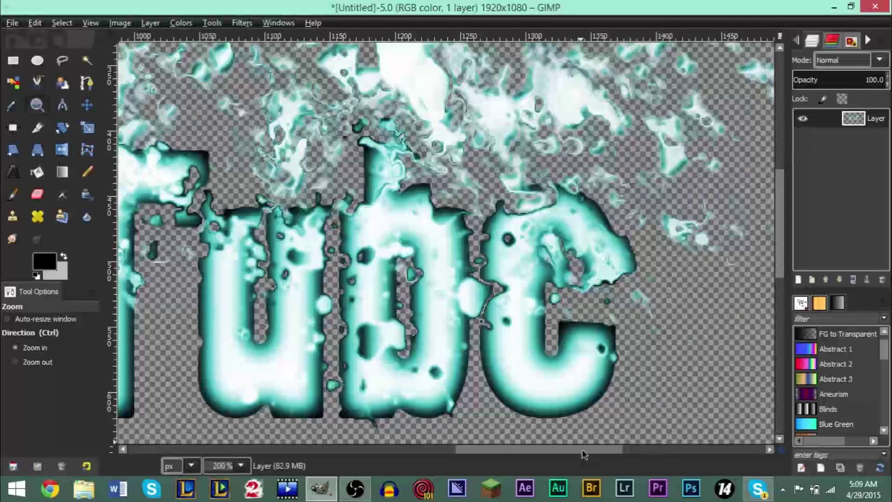
pyautogui.moveTo(584, 454)
pyautogui.mouseDown()
pyautogui.moveTo(417, 449)
pyautogui.moveTo(583, 449)
pyautogui.mouseUp()
pyautogui.keyDown('ctrl'); pyautogui.click(524, 355); pyautogui.keyUp('ctrl')
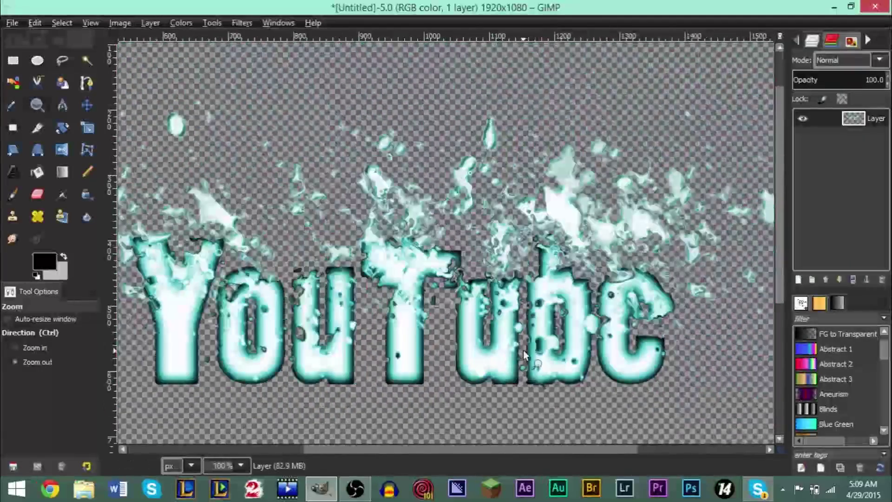
pyautogui.click(693, 372)
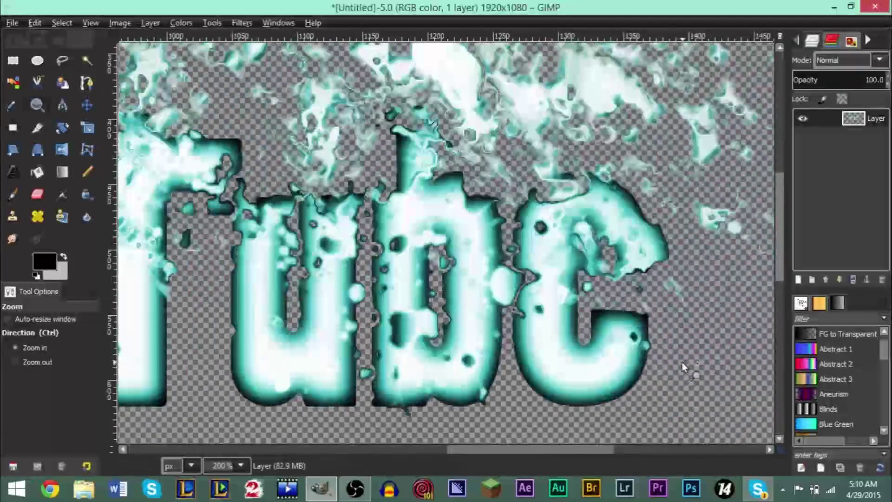
pyautogui.keyDown('ctrl'); pyautogui.click(614, 274); pyautogui.keyUp('ctrl')
pyautogui.keyDown('ctrl'); pyautogui.click(614, 274); pyautogui.keyUp('ctrl')
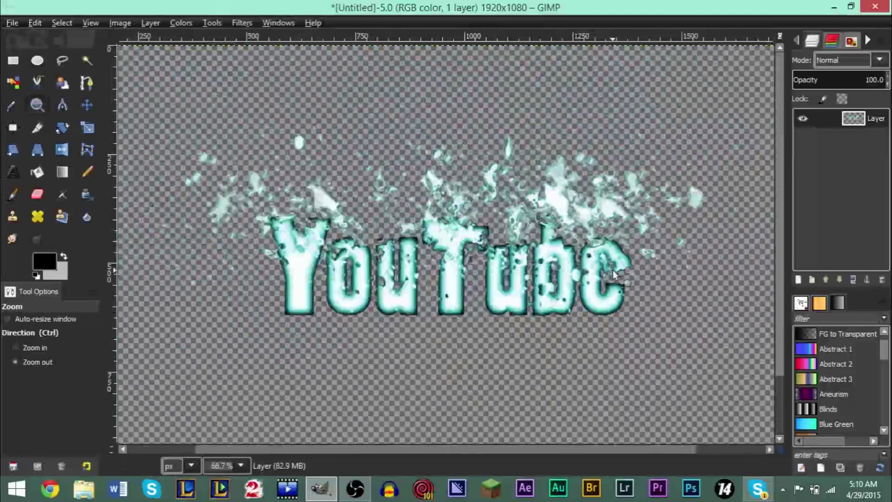
pyautogui.keyDown('ctrl'); pyautogui.click(557, 281); pyautogui.keyUp('ctrl')
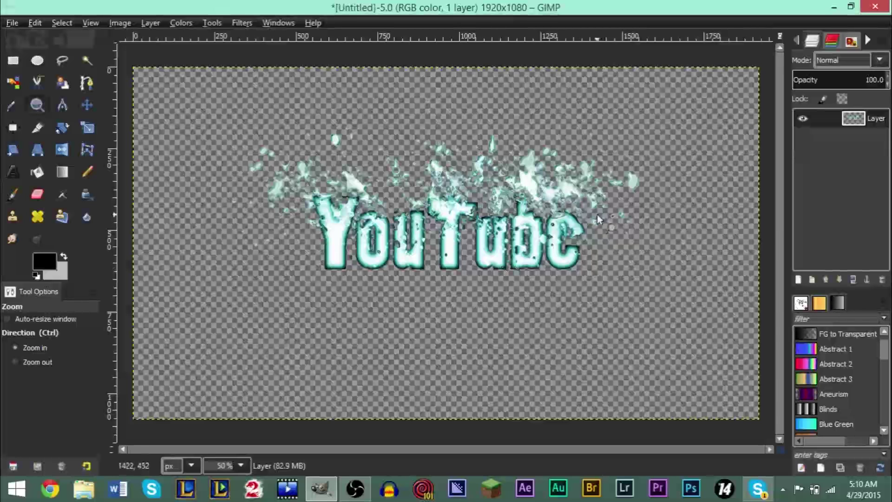
pyautogui.click(594, 227)
pyautogui.click(595, 228)
pyautogui.click(594, 228)
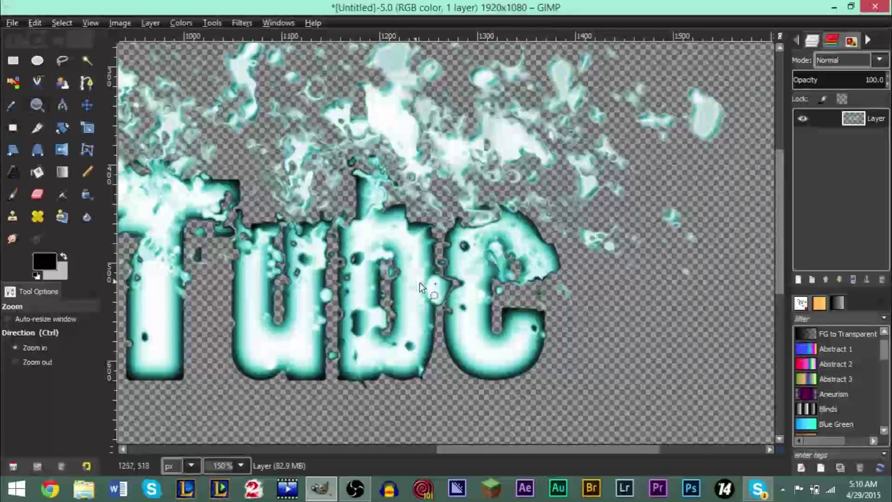
pyautogui.moveTo(517, 449)
pyautogui.mouseDown()
pyautogui.moveTo(404, 450)
pyautogui.moveTo(522, 449)
pyautogui.mouseUp()
pyautogui.keyDown('ctrl'); pyautogui.click(483, 306); pyautogui.keyUp('ctrl')
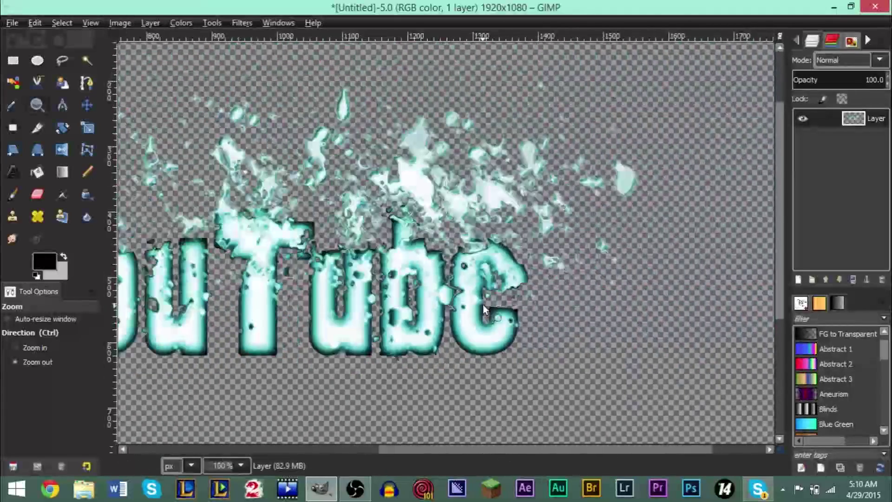
pyautogui.keyDown('ctrl'); pyautogui.click(483, 306); pyautogui.keyUp('ctrl')
pyautogui.keyDown('ctrl'); pyautogui.click(483, 306); pyautogui.keyUp('ctrl')
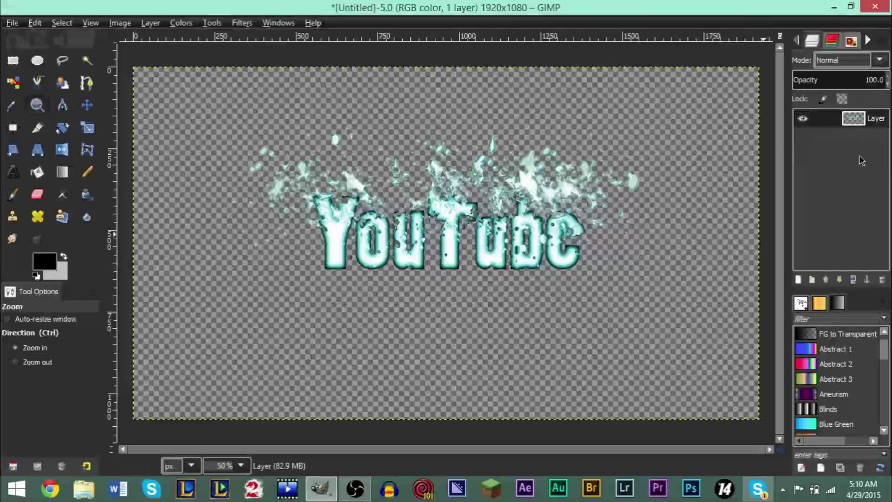
# Step: Duplicate the text layer and apply a turquoise Alien Glow with glow size 150
pyautogui.rightClick(847, 128)
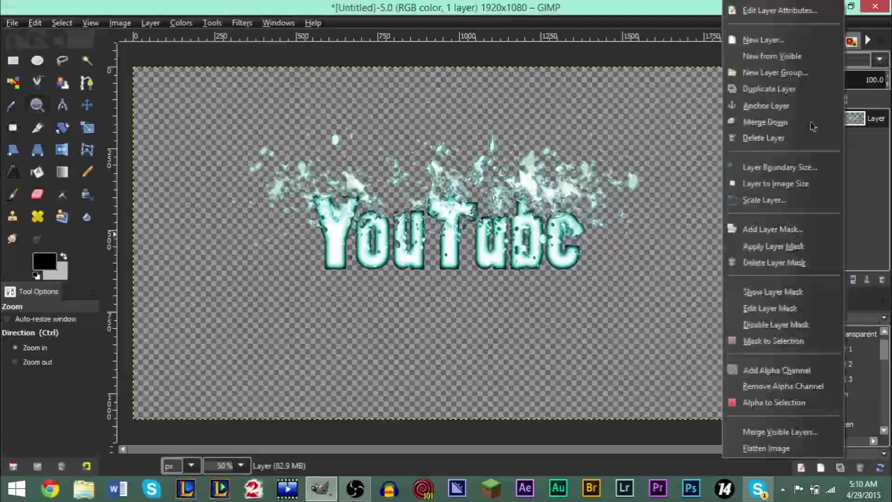
pyautogui.click(745, 89)
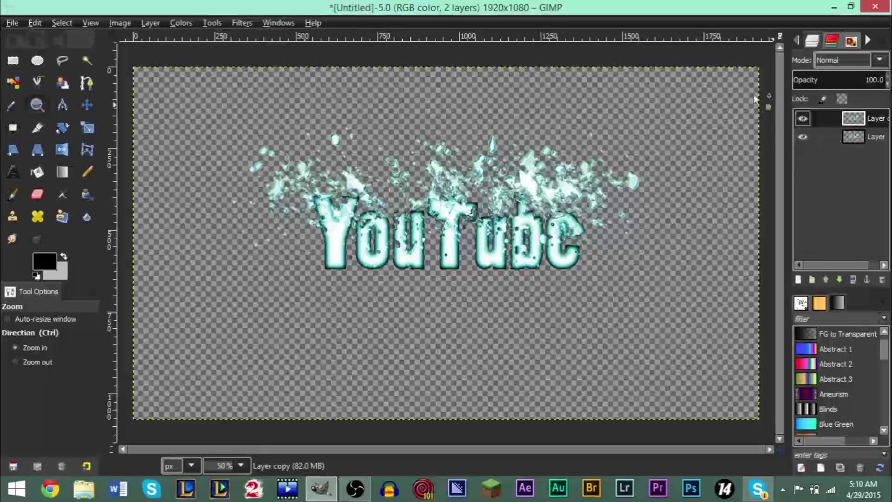
pyautogui.click(242, 23)
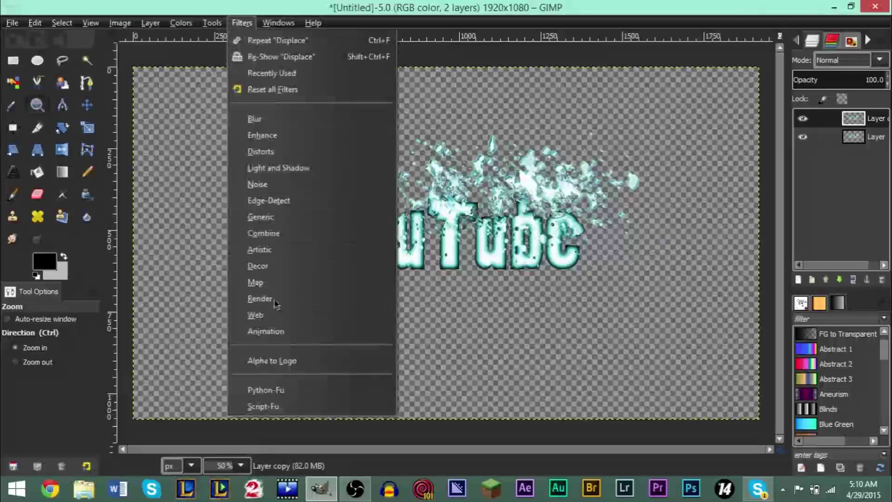
pyautogui.moveTo(290, 366)
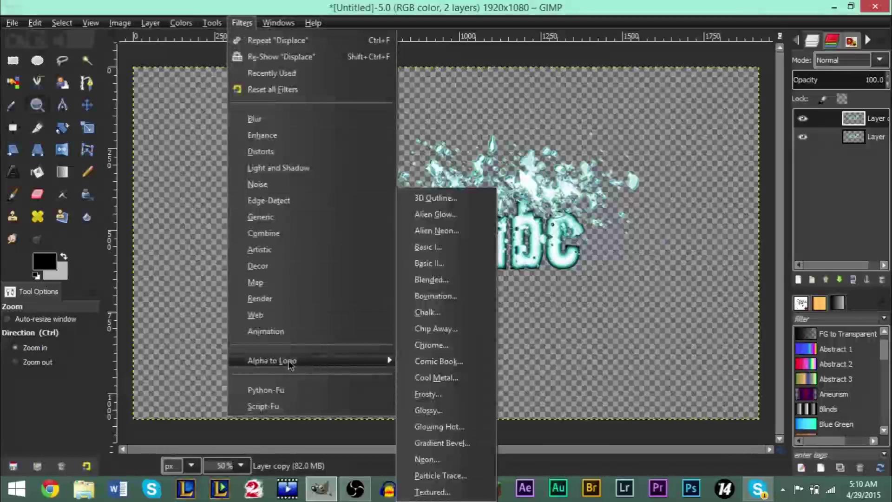
pyautogui.click(451, 217)
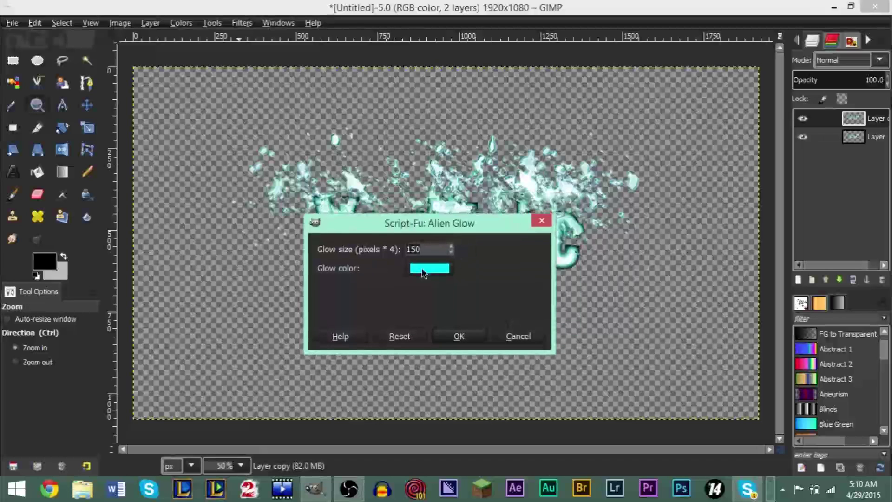
pyautogui.click(459, 336)
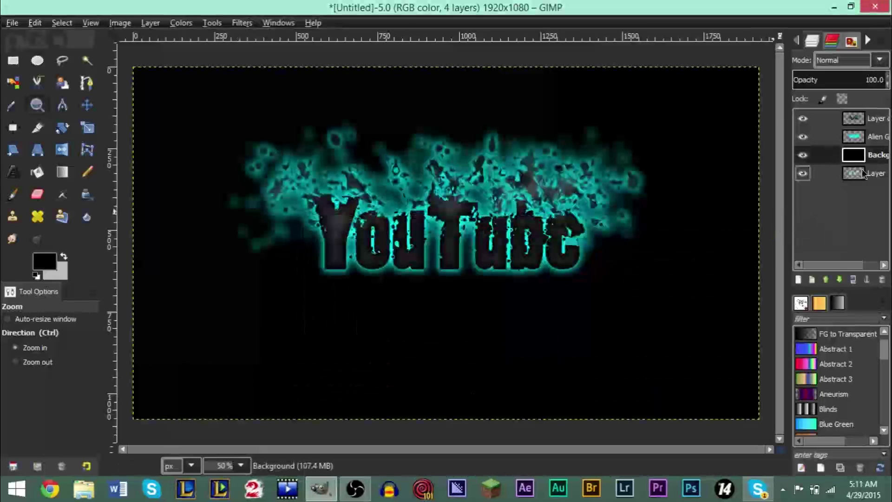
# Step: Move the original text layer to the top of the stack and delete the black Background layer
pyautogui.click(854, 176)
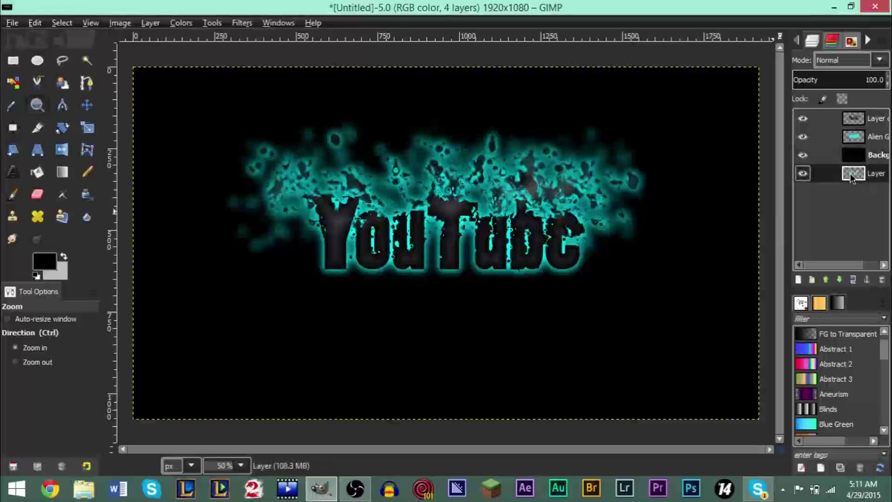
pyautogui.moveTo(852, 178); pyautogui.dragTo(856, 120)
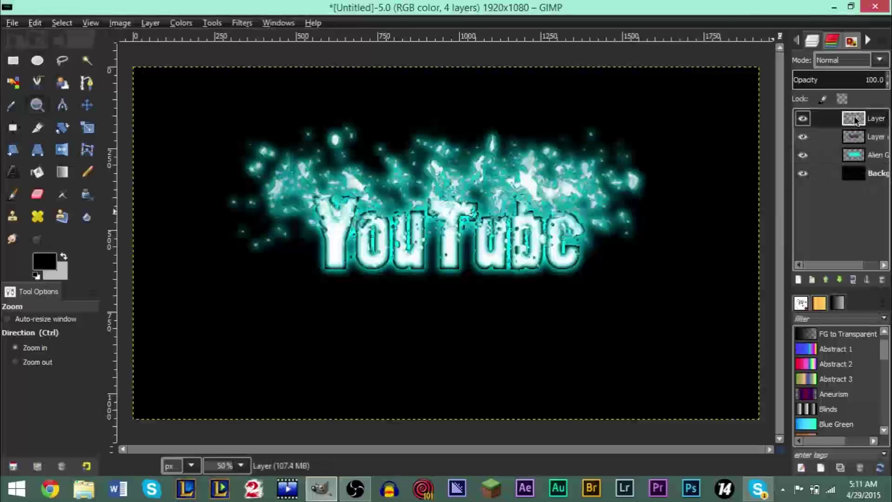
pyautogui.click(857, 175)
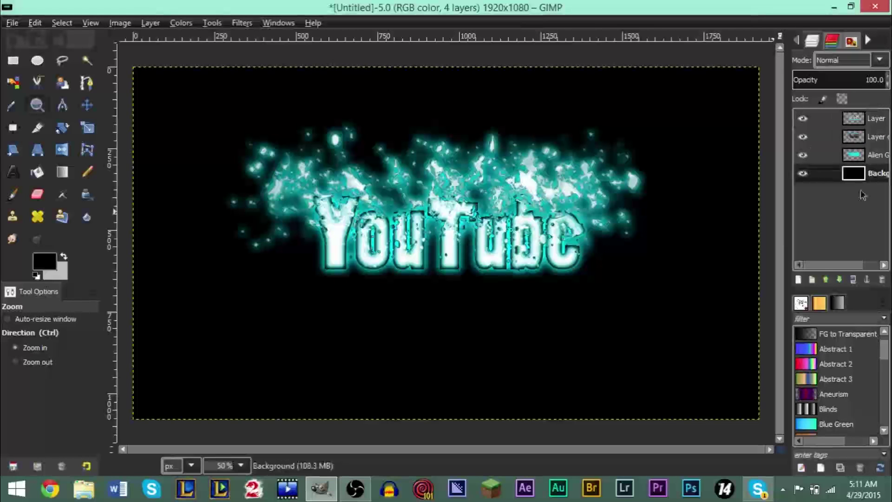
pyautogui.click(881, 279)
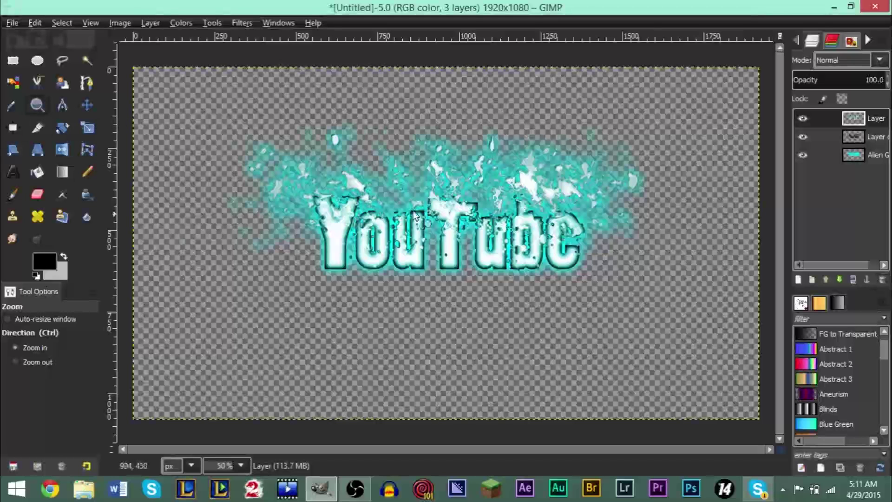
# Step: Zoom in on the You letters and glow to check the transparency, then minimize GIMP
pyautogui.click(337, 207)
pyautogui.click(437, 242)
pyautogui.click(436, 241)
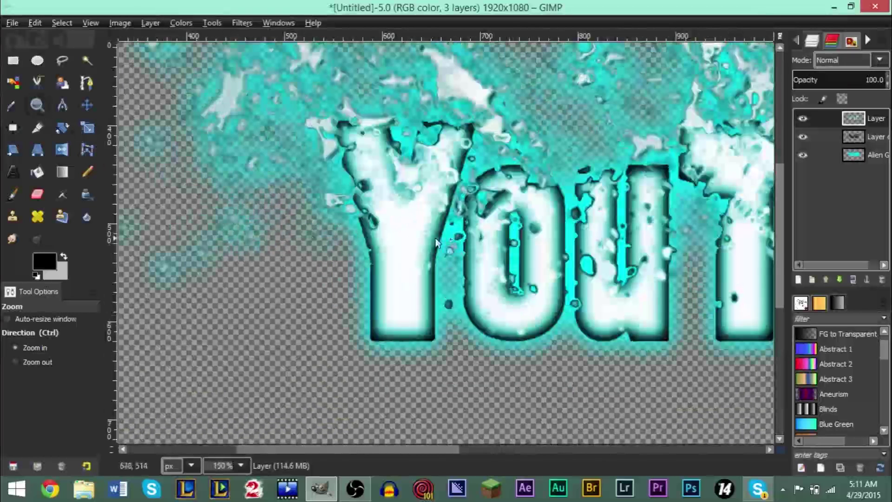
pyautogui.press('-')
pyautogui.press('-')
pyautogui.press('-')
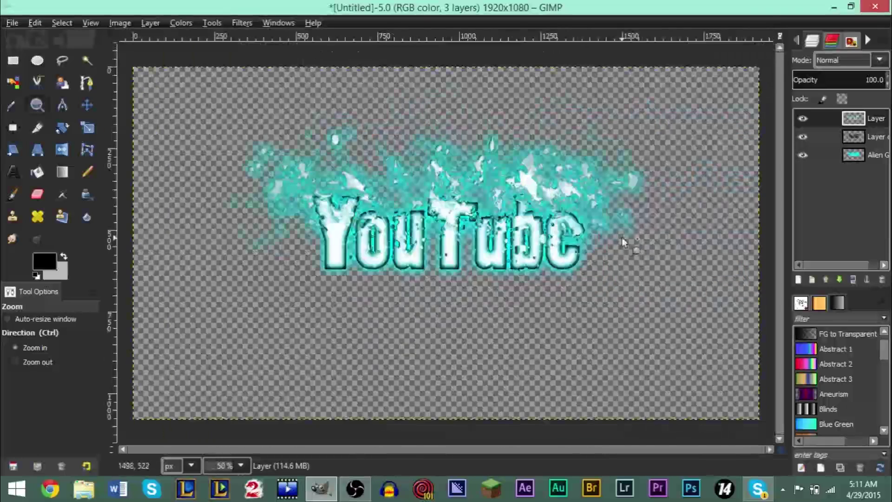
pyautogui.click(622, 238)
pyautogui.click(622, 237)
pyautogui.click(622, 238)
pyautogui.keyDown('ctrl'); pyautogui.click(514, 238); pyautogui.keyUp('ctrl')
pyautogui.keyDown('ctrl'); pyautogui.click(515, 239); pyautogui.keyUp('ctrl')
pyautogui.keyDown('ctrl'); pyautogui.click(515, 238); pyautogui.keyUp('ctrl')
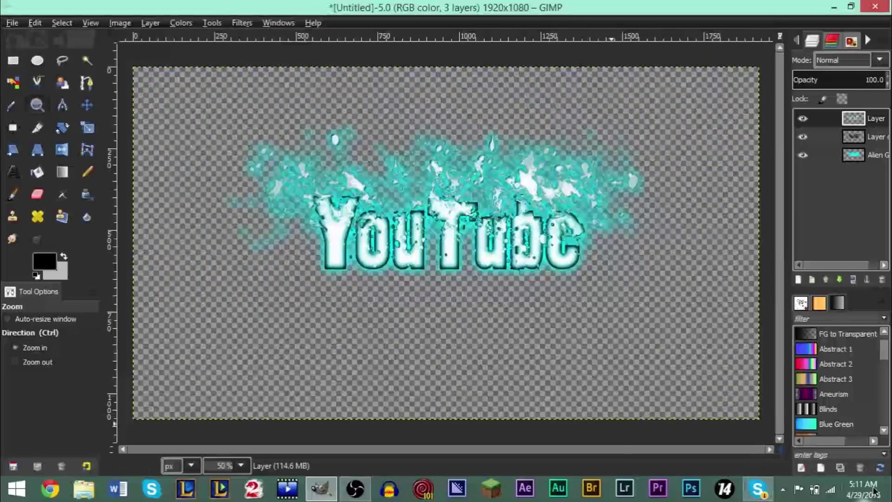
pyautogui.click(888, 492)
pyautogui.doubleClick(86, 434)
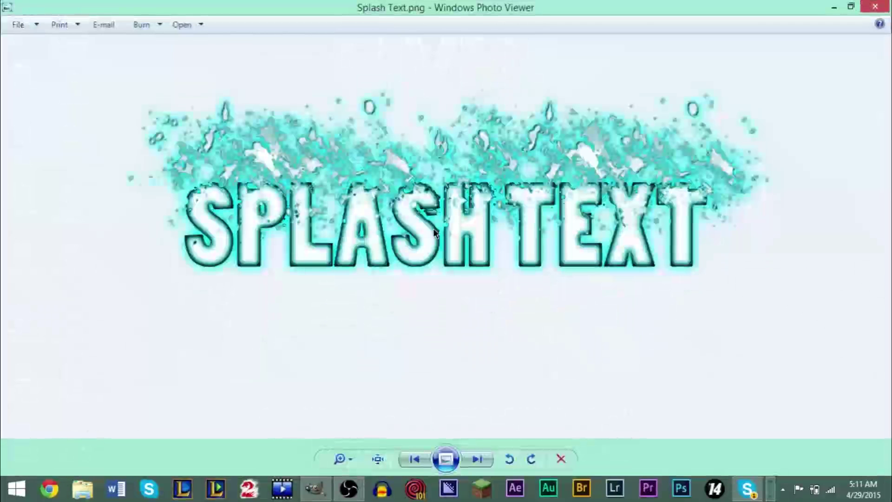
pyautogui.hotkey('alt', 'Tab')
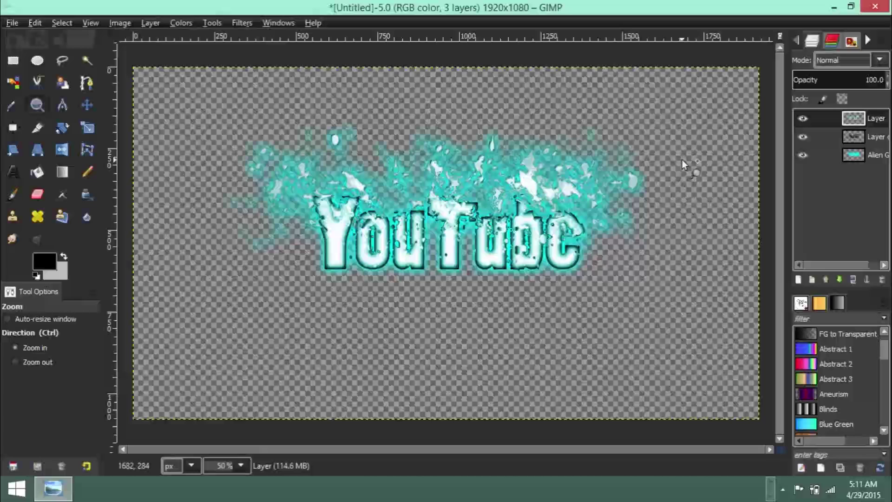
pyautogui.hotkey('alt', 'Tab')
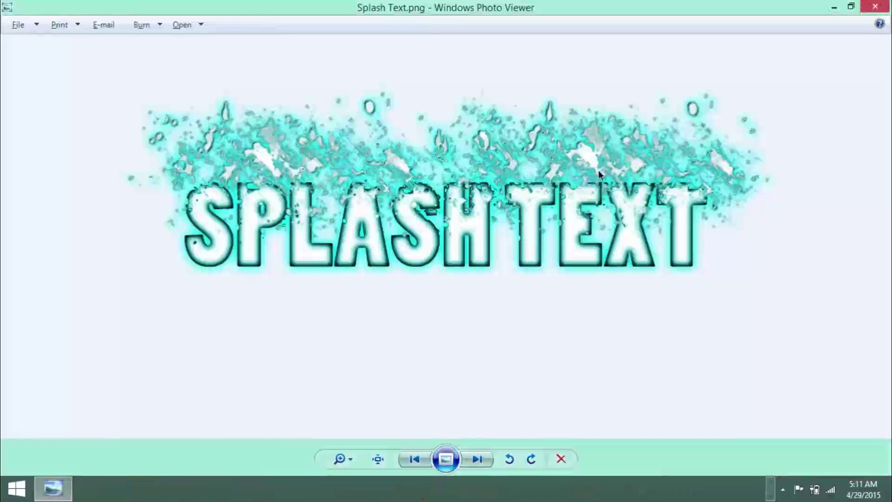
pyautogui.hotkey('alt', 'Tab')
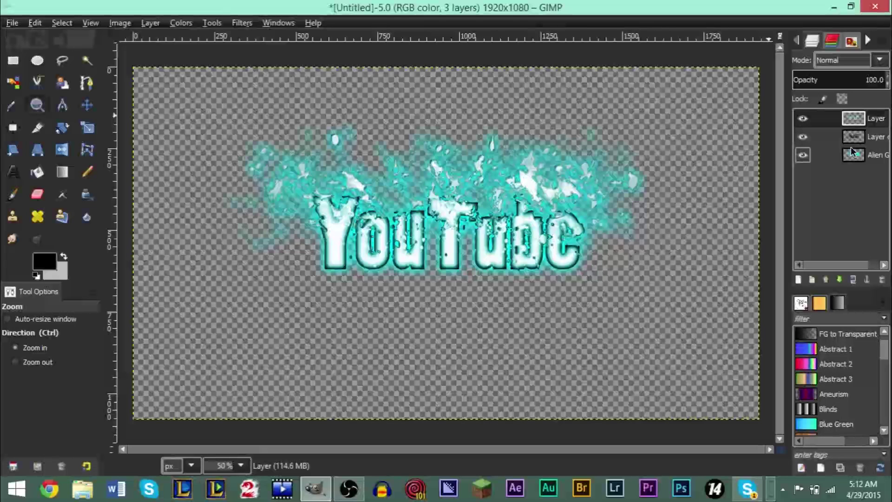
# Step: Stamp two Splats 02 paintbrush marks (size 433.56) to the right of the YouTube text
pyautogui.press('p')
pyautogui.click(723, 253)
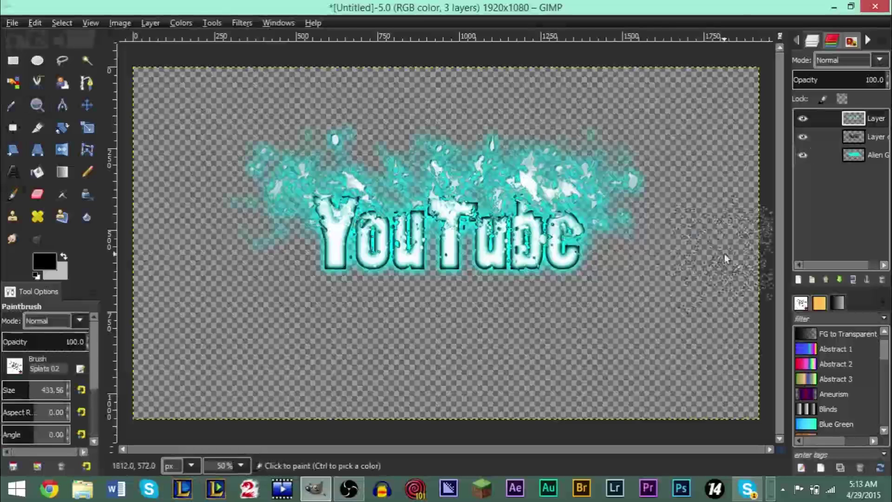
pyautogui.click(724, 254)
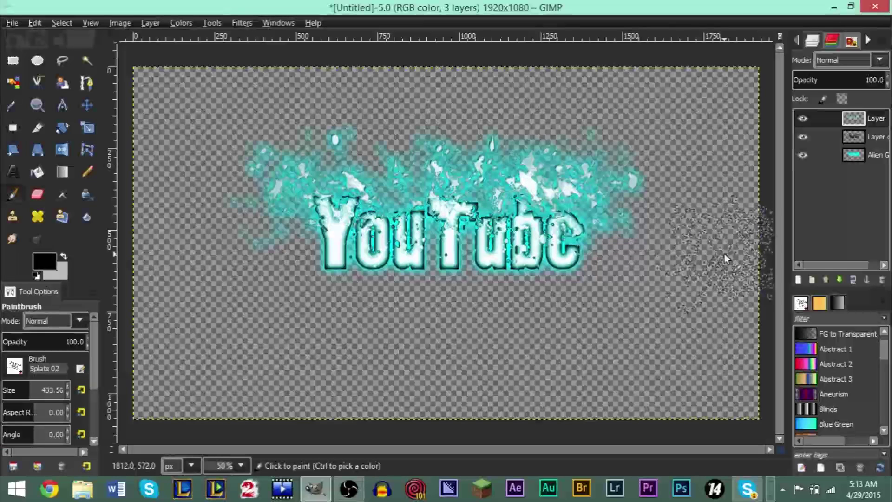